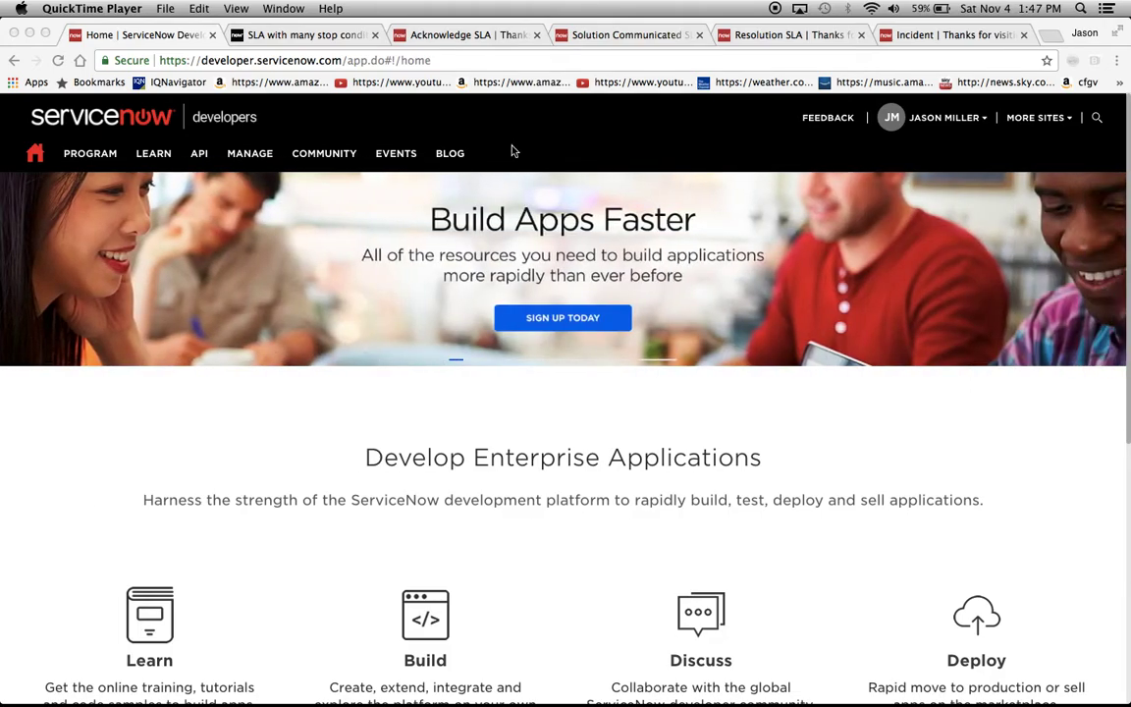
Read the community question about an SLA with many stop conditions, including its start condition and staged time limits.
left_click(295, 34)
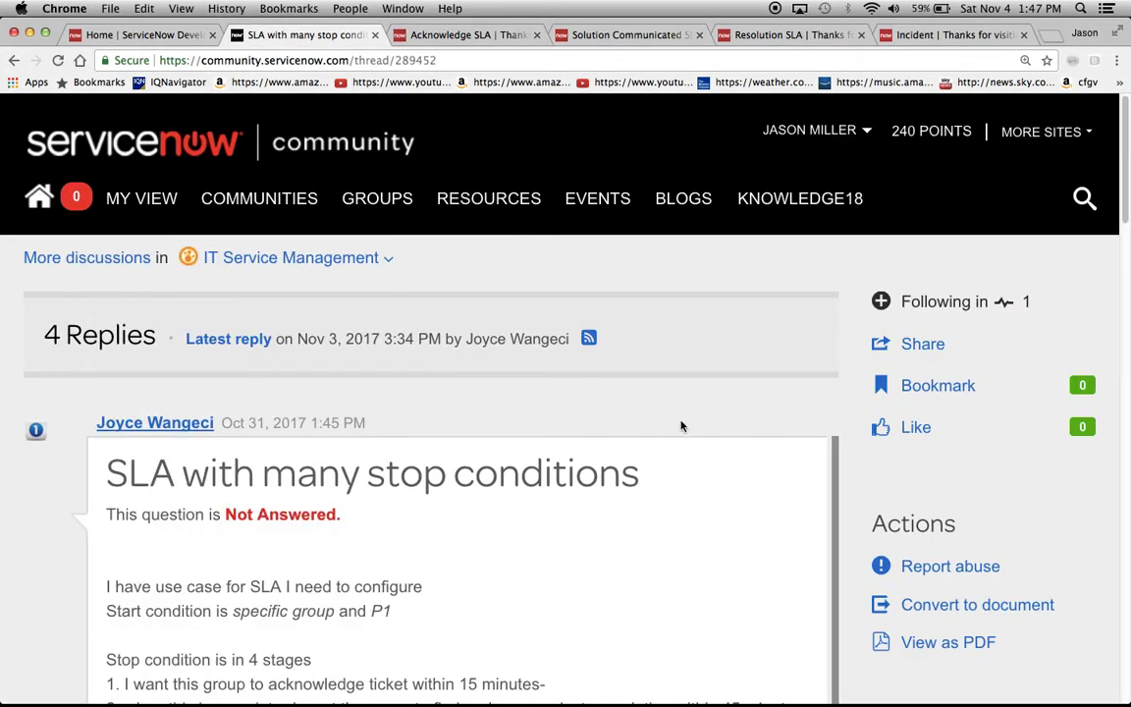
scroll(682, 426, "down", 2)
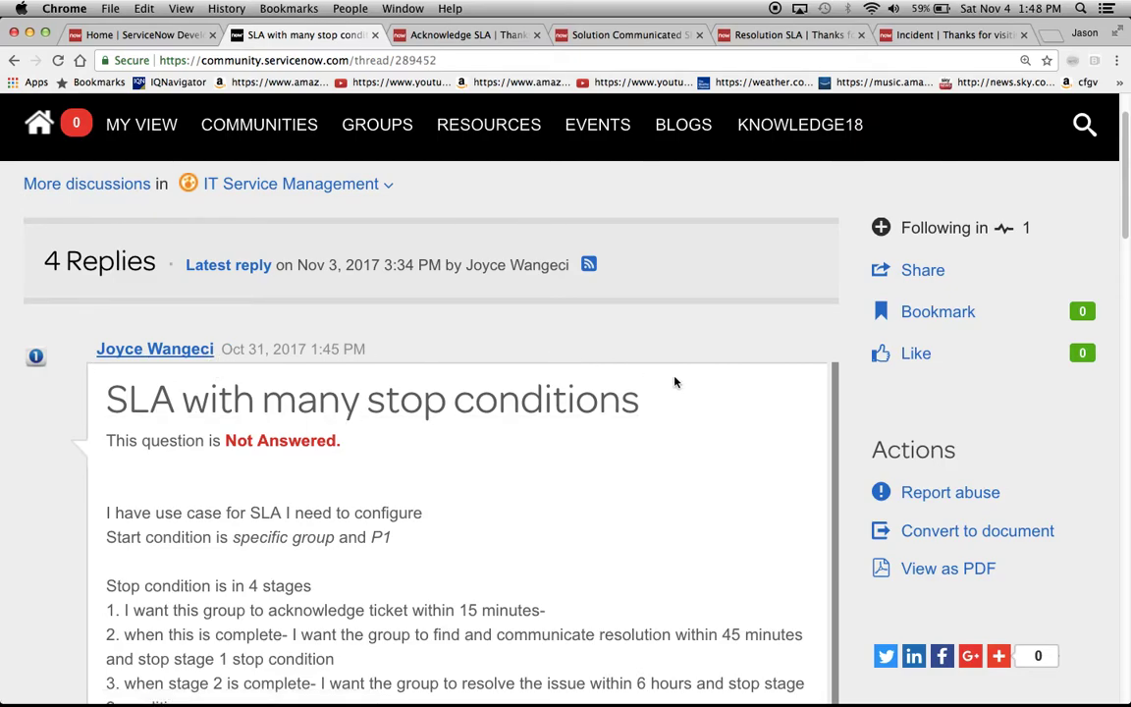
scroll(674, 382, "down", 5)
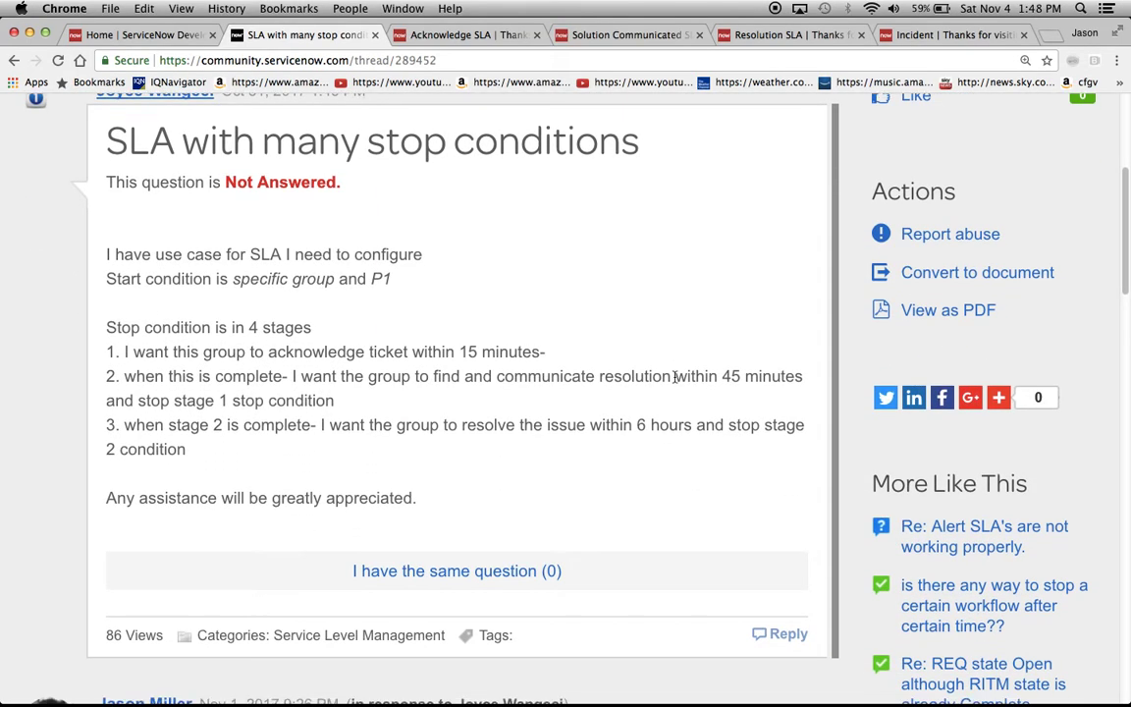
scroll(674, 376, "down", 1)
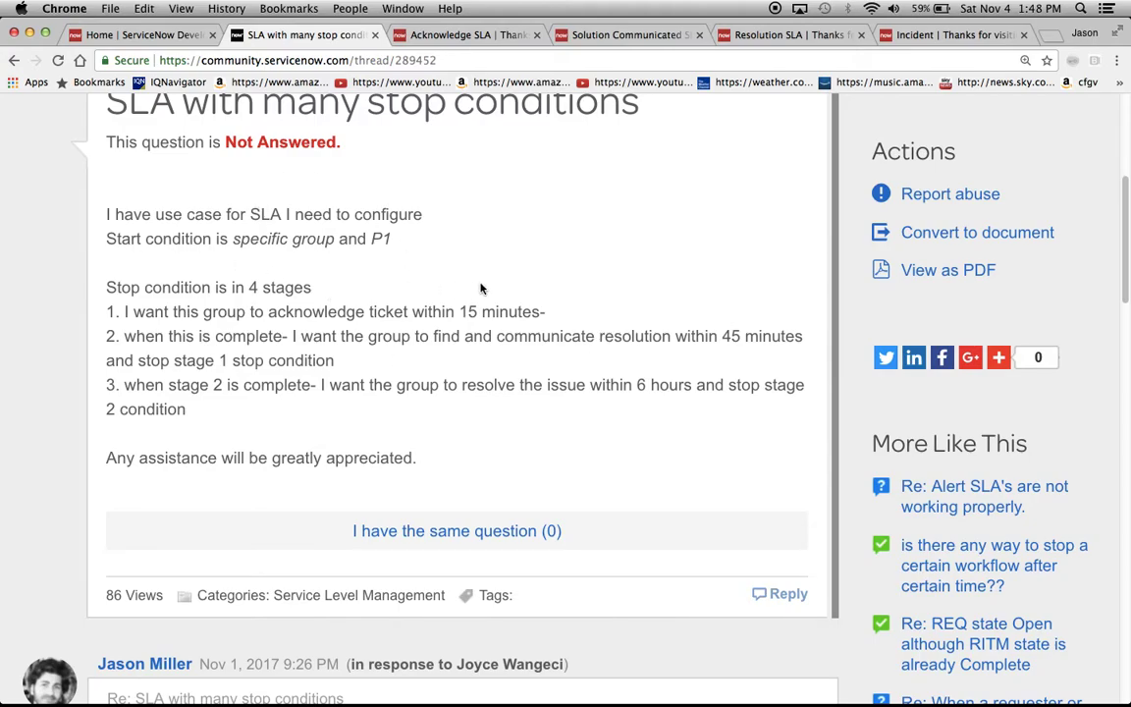
scroll(481, 288, "down", 1)
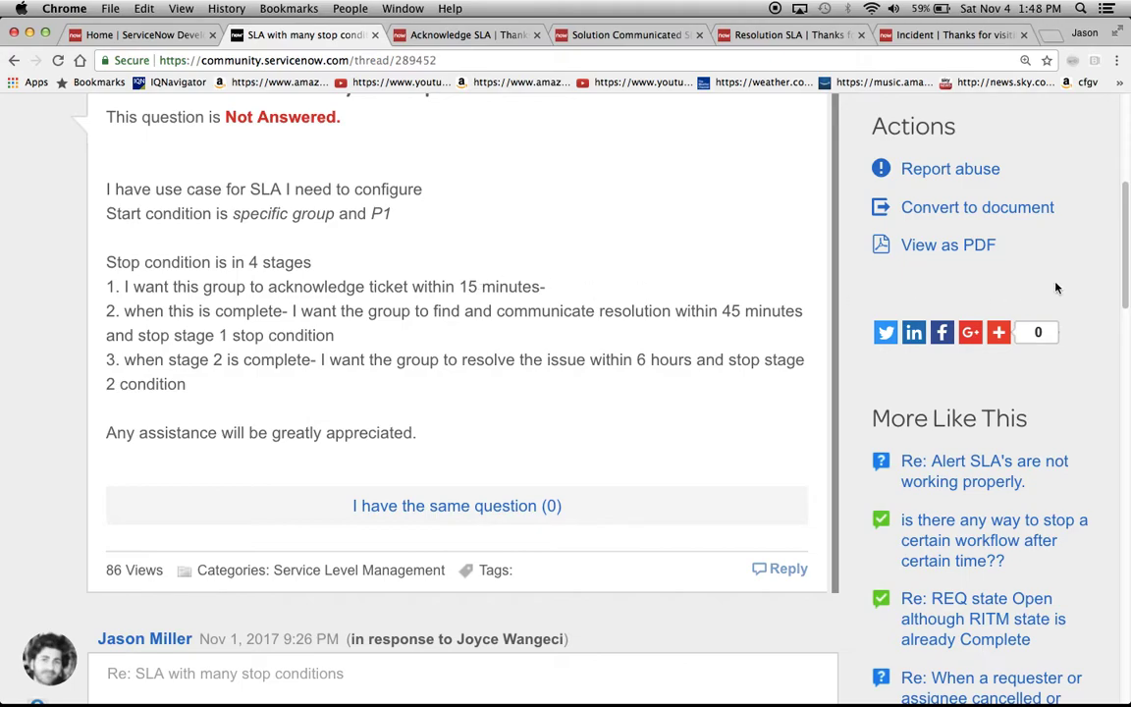
Set the new incident's assignment group to IT Finance CAB 1, save the record and check its Task SLAs.
left_click(933, 34)
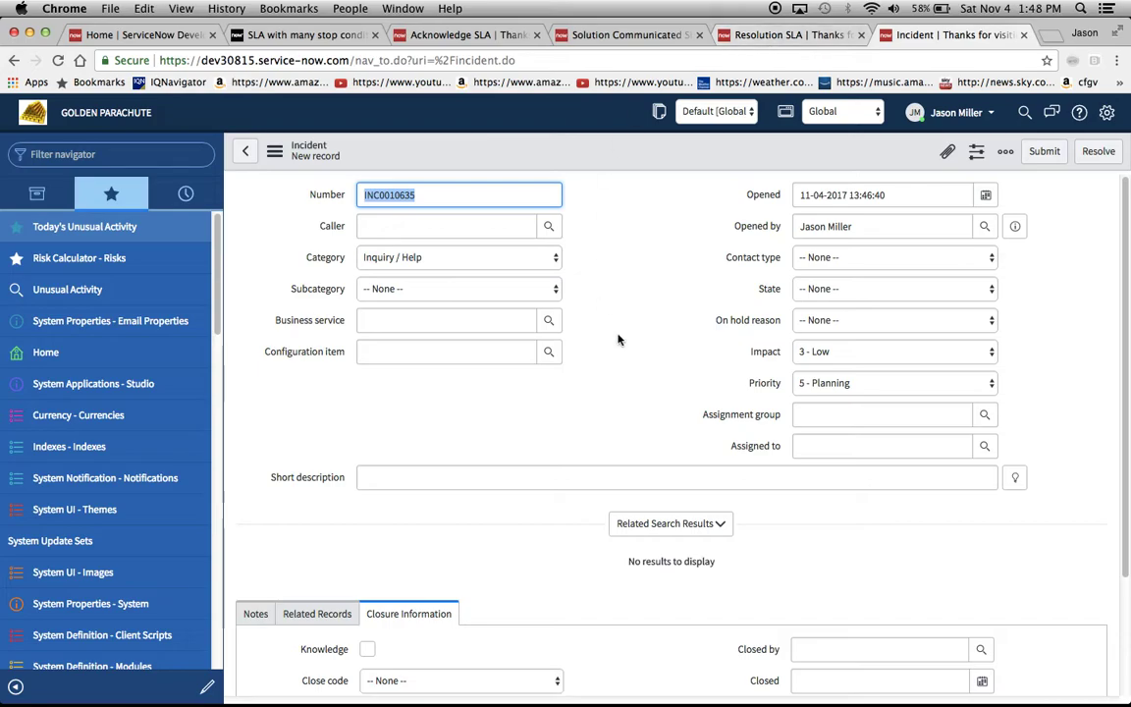
left_click(826, 417)
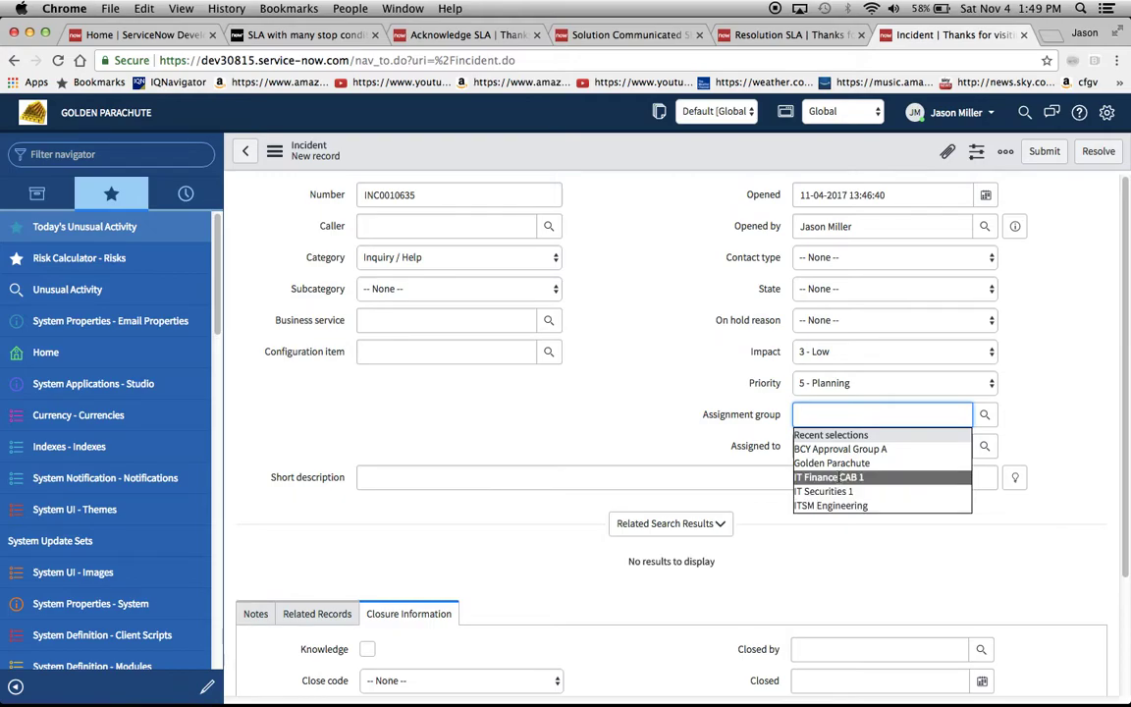
left_click(834, 477)
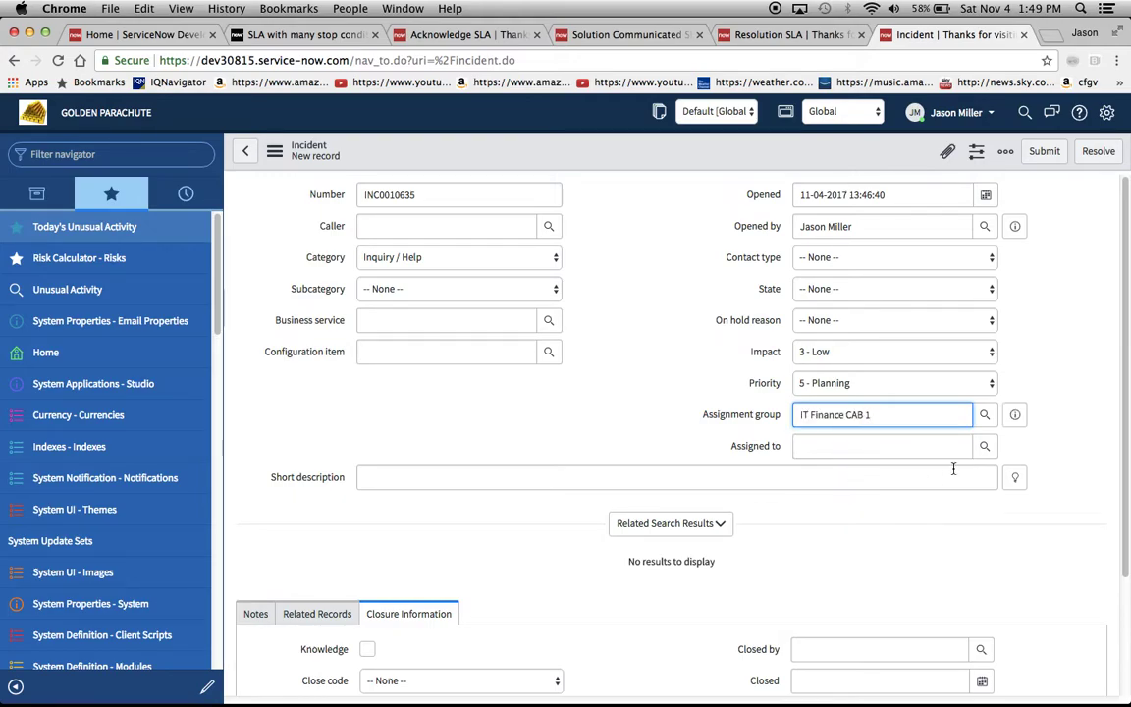
left_click(274, 152)
left_click(303, 166)
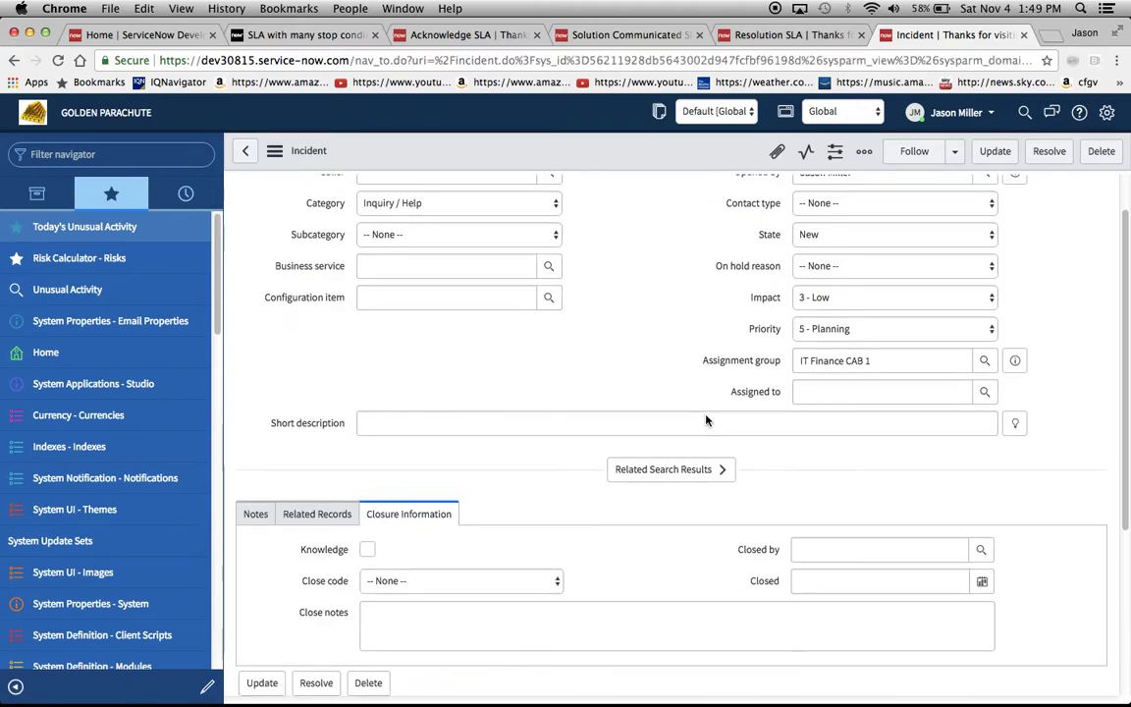
scroll(705, 420, "down", 5)
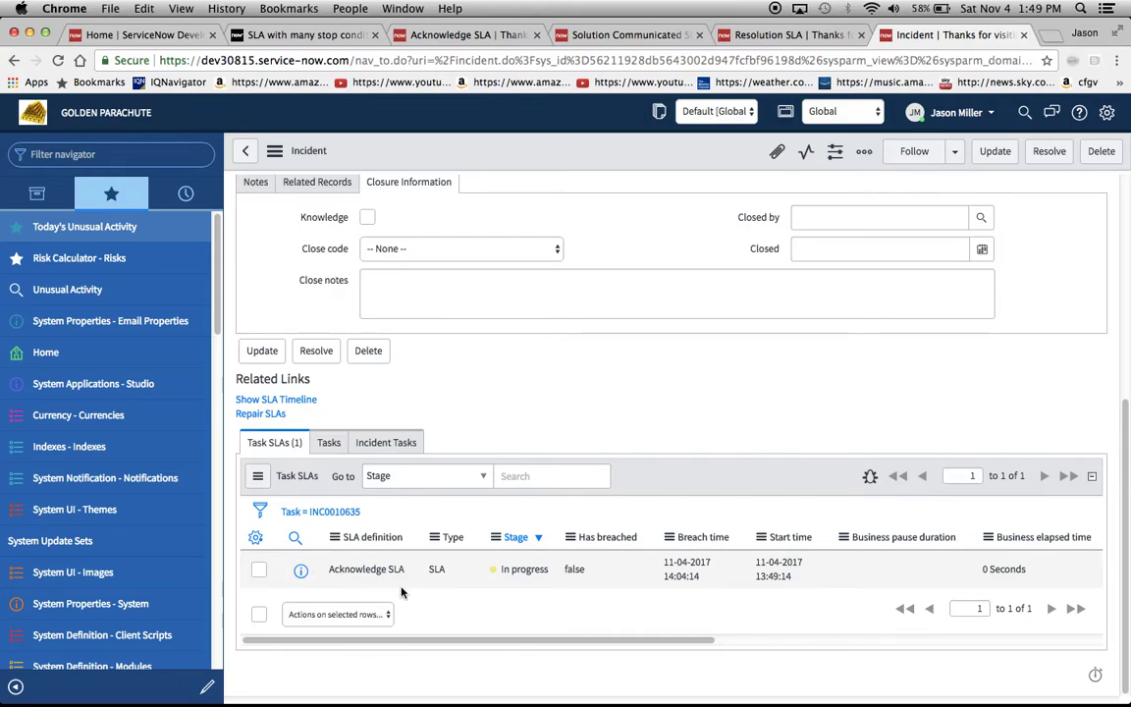
Examine the Acknowledge SLA definition's general settings and the available condition types.
left_click(474, 37)
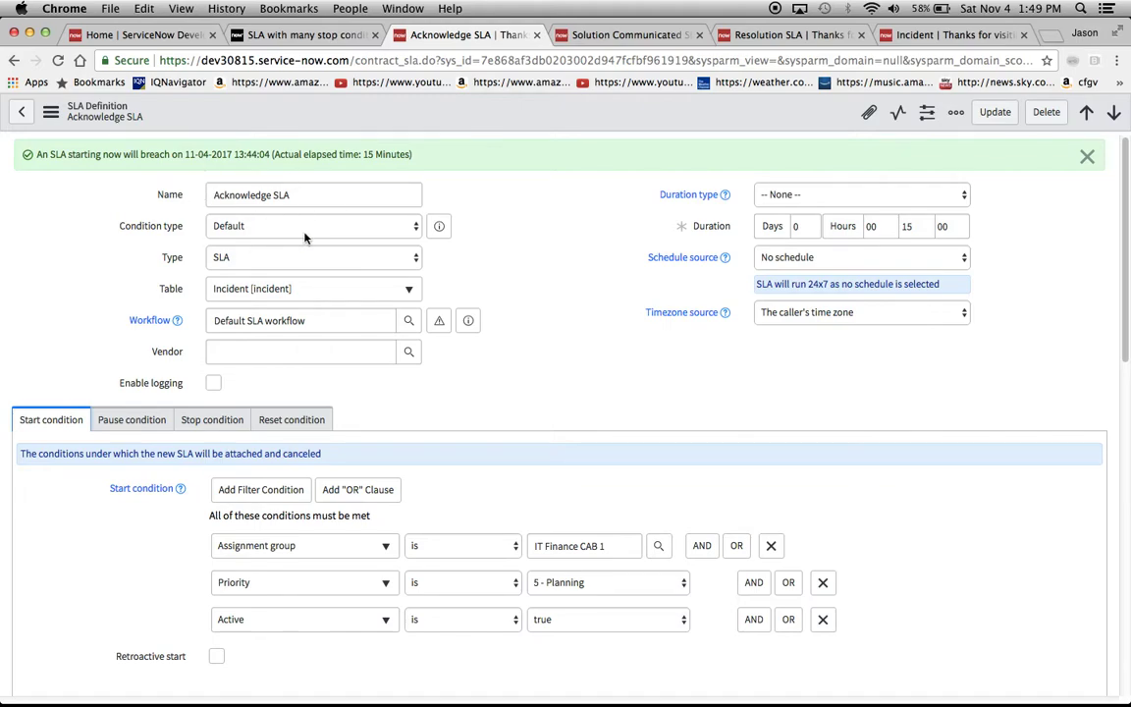
scroll(493, 237, "down", 1)
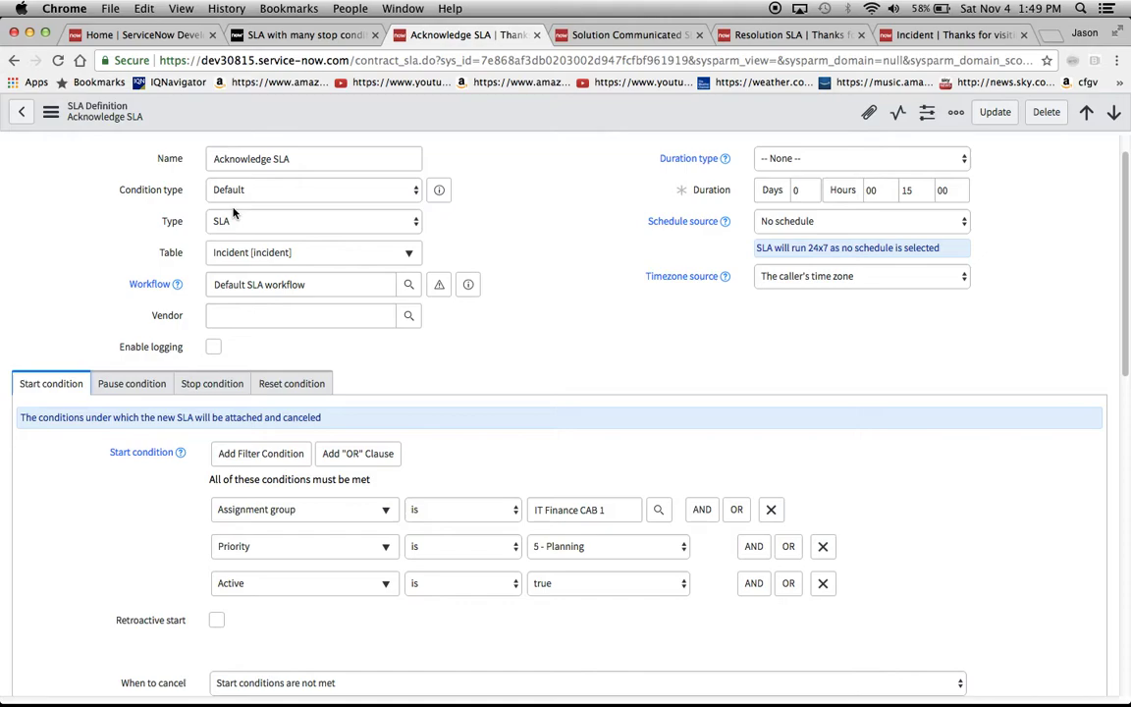
left_click(395, 193)
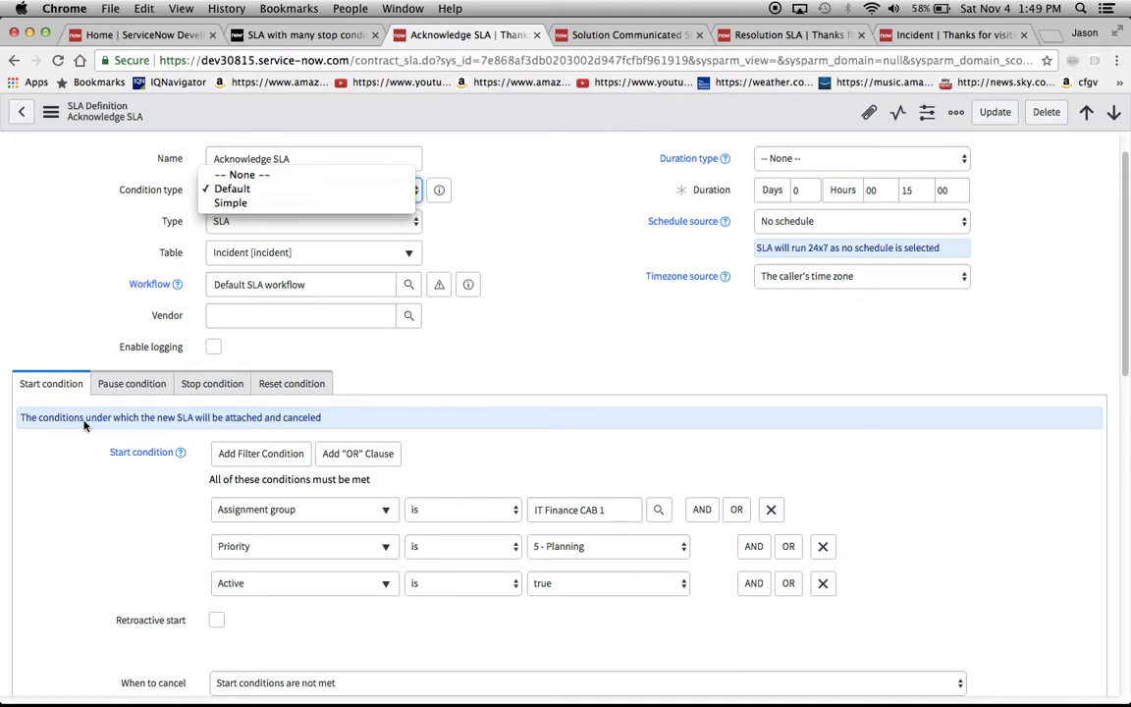
left_click(496, 381)
scroll(334, 628, "down", 2)
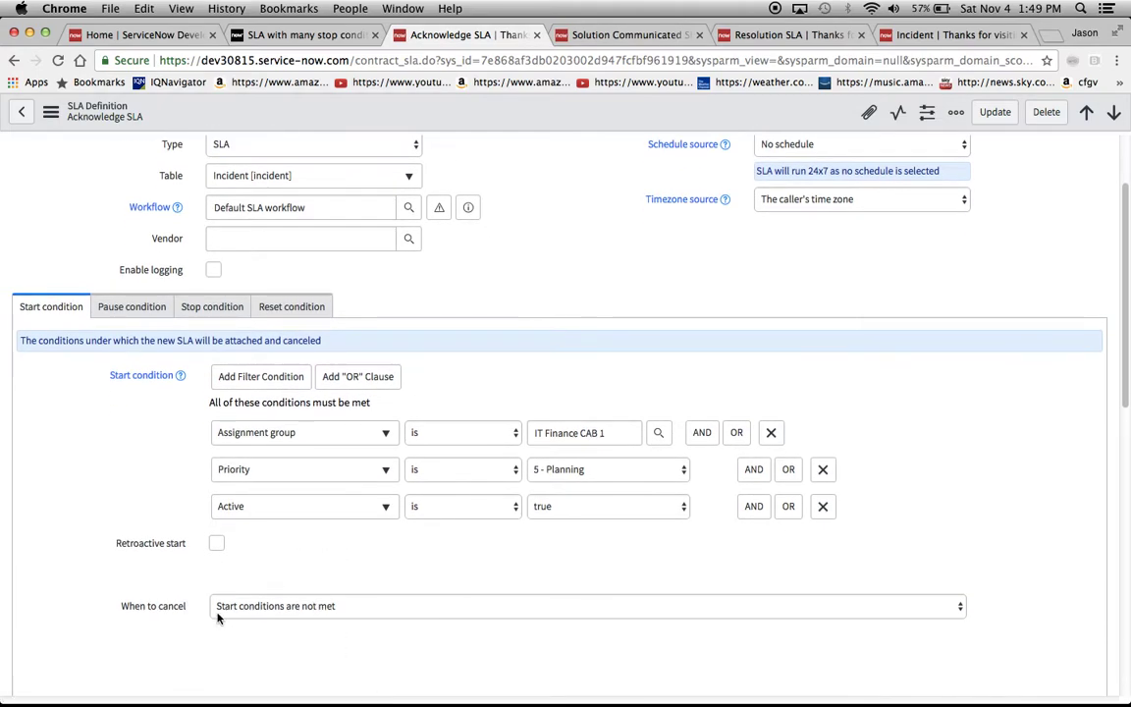
Compare the Acknowledge SLA's start, pause and stop conditions and read the help hint for the stop condition.
left_click(150, 314)
left_click(203, 309)
left_click(43, 310)
scroll(484, 464, "down", 2)
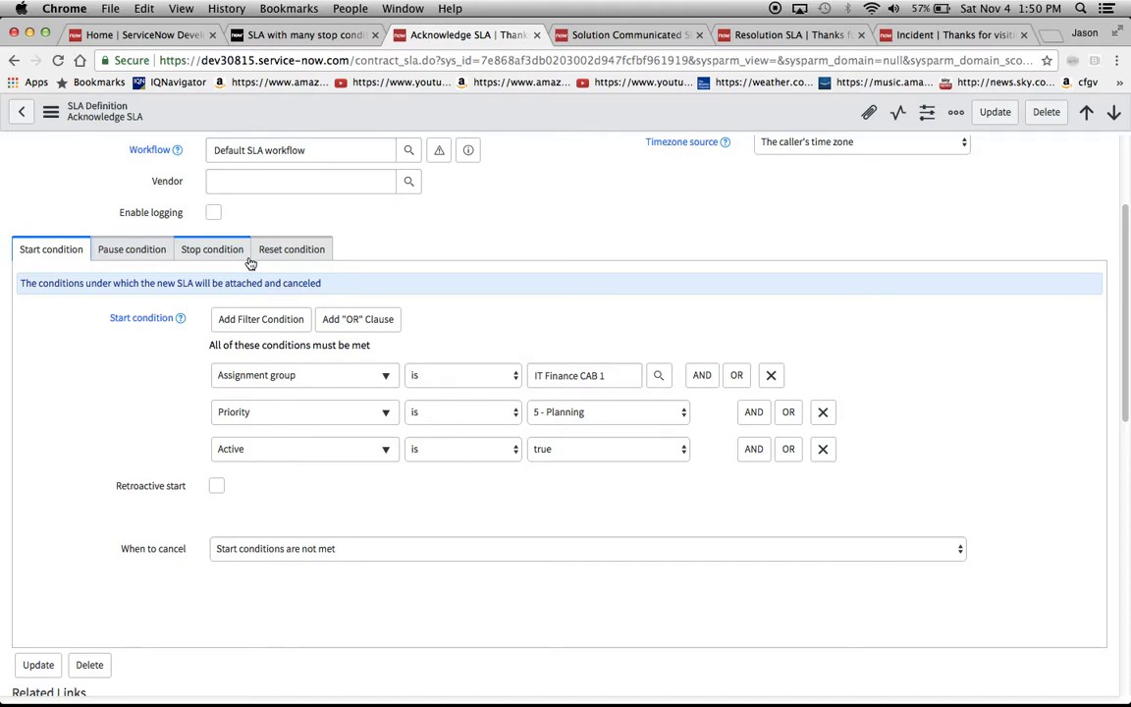
left_click(218, 246)
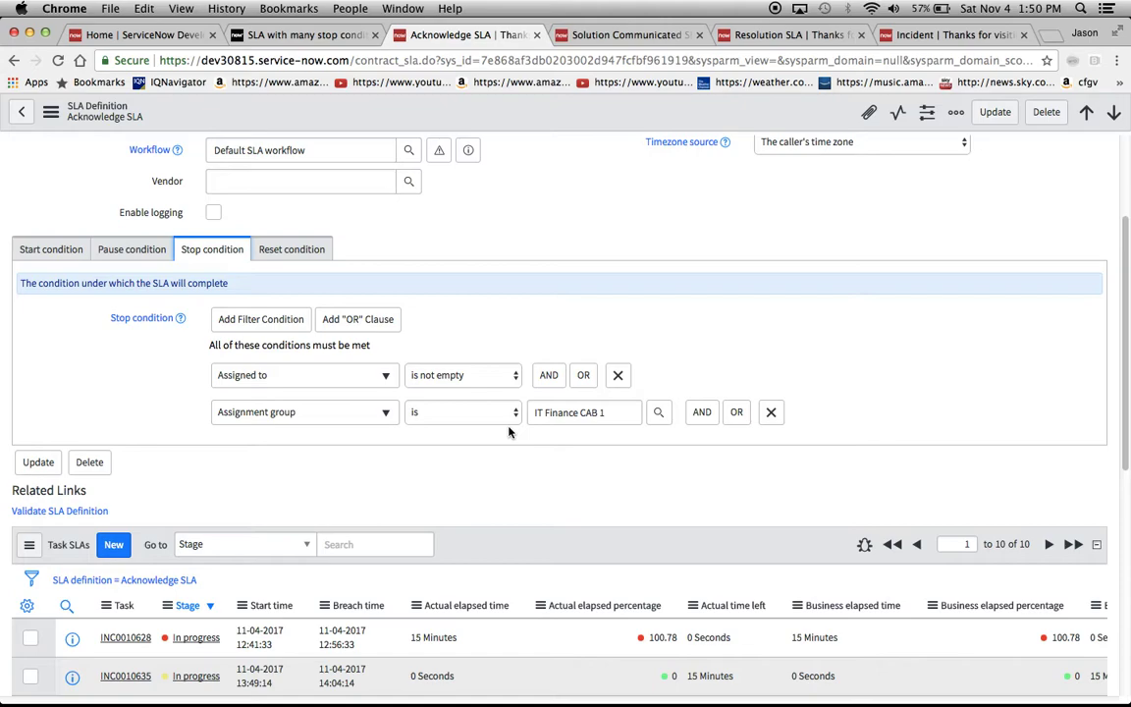
left_click(51, 252)
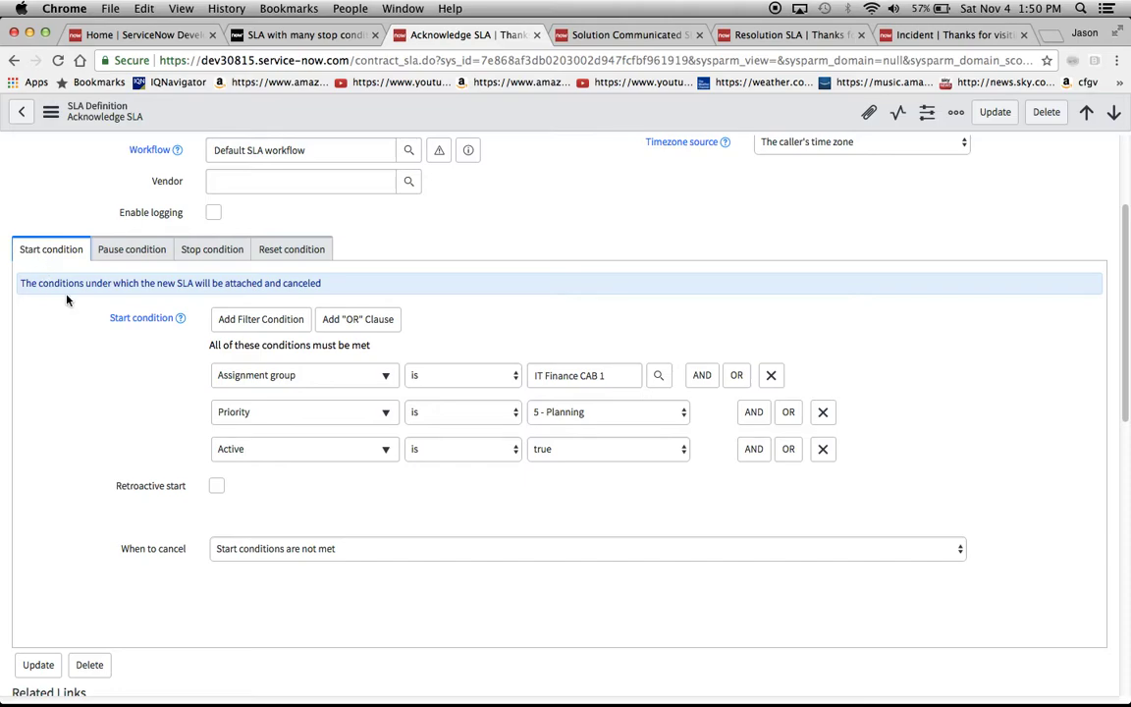
left_click(182, 250)
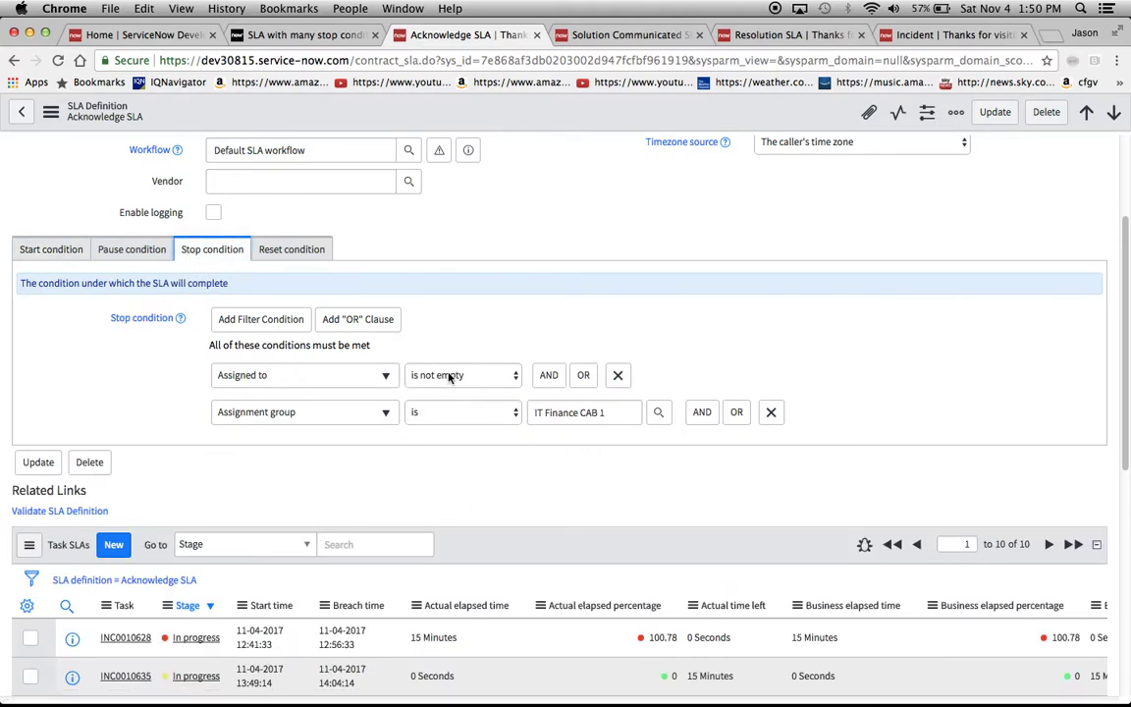
mouse_move(151, 323)
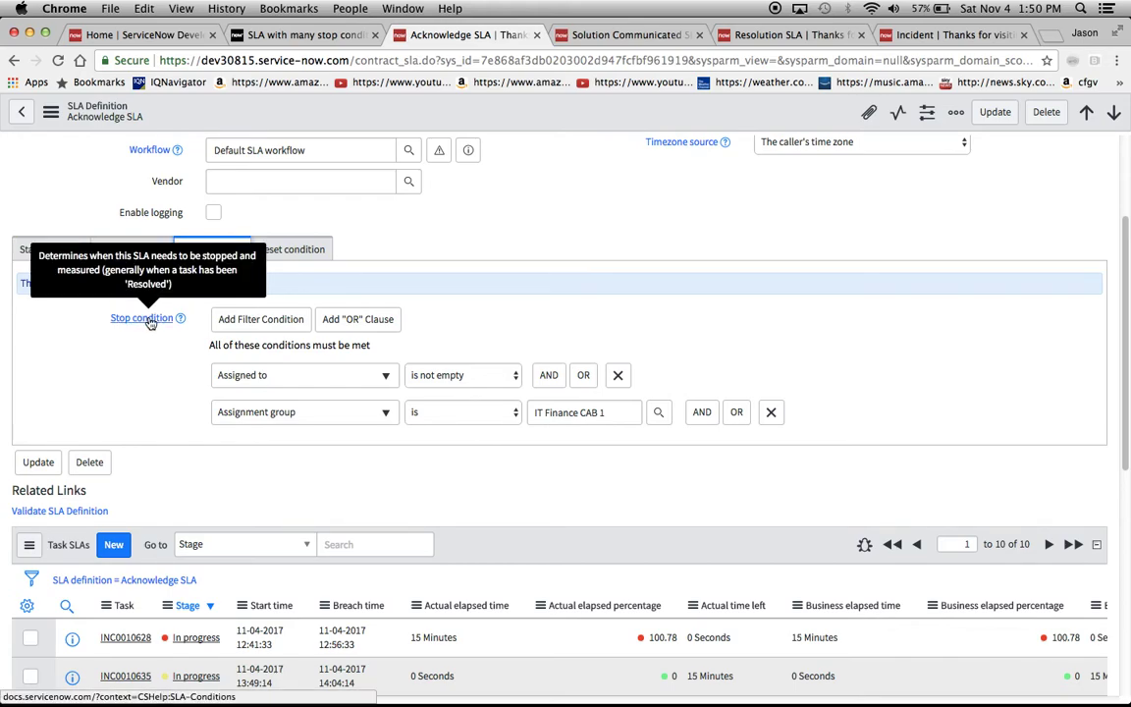
left_click(44, 249)
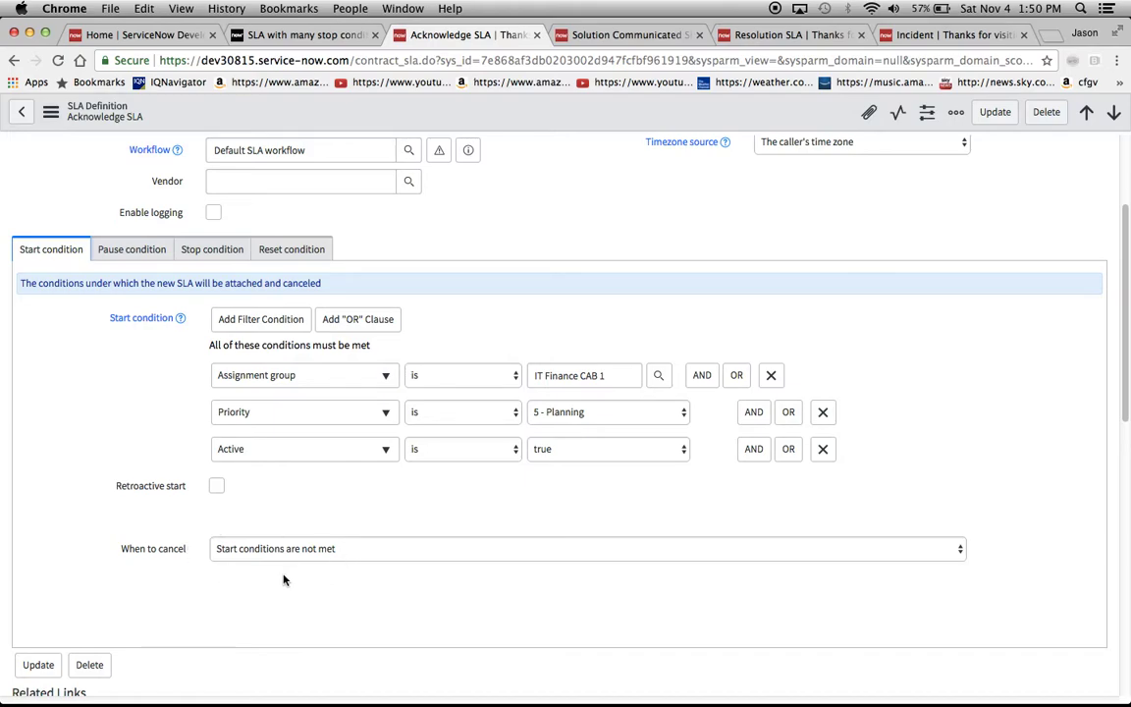
Review the Acknowledge SLA's duration, reset condition and the stop condition based on assignee and assignment group.
scroll(417, 358, "up", 4)
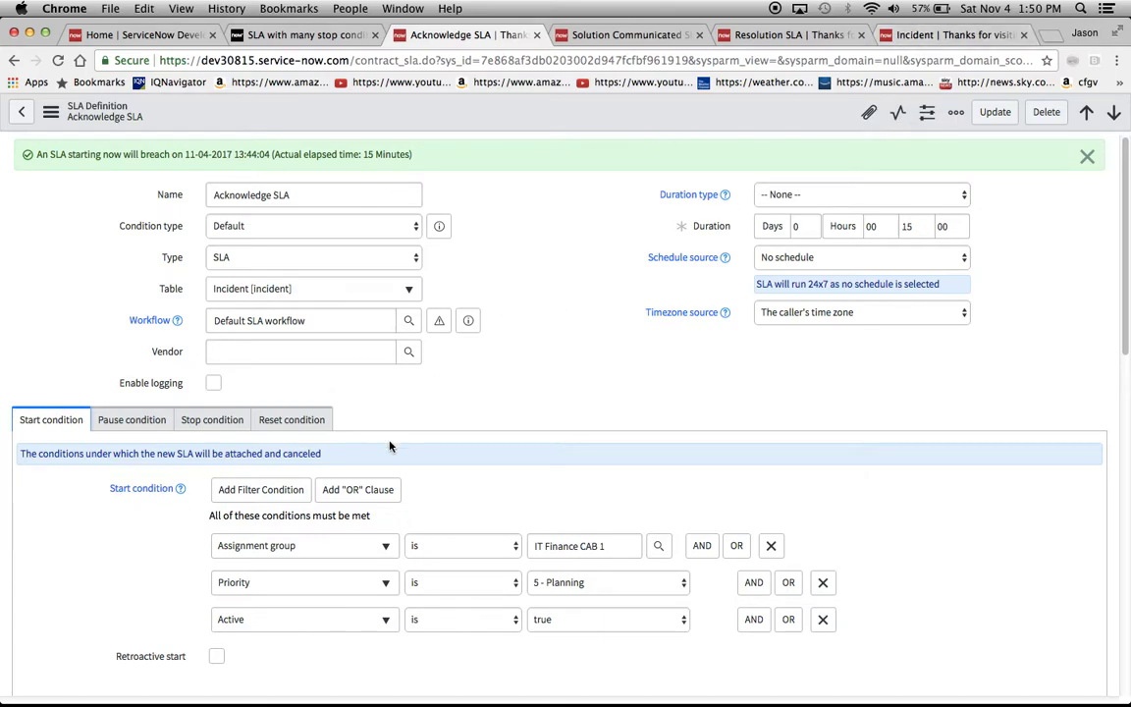
left_click(291, 420)
left_click(213, 422)
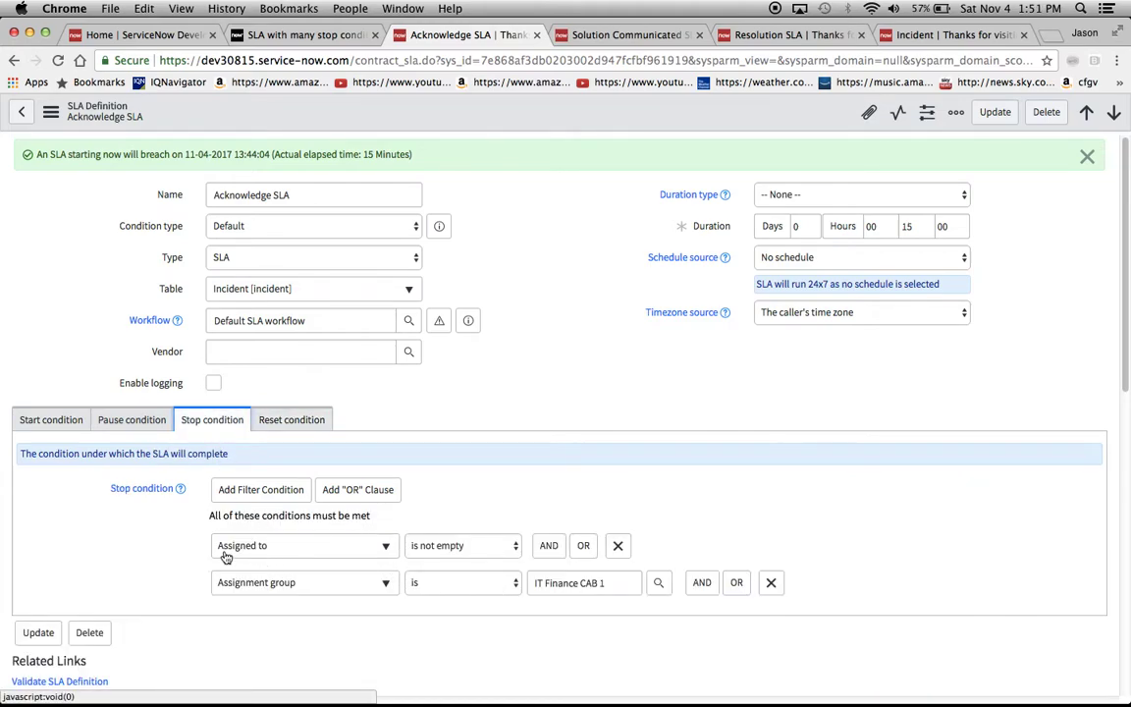
scroll(447, 559, "down", 1)
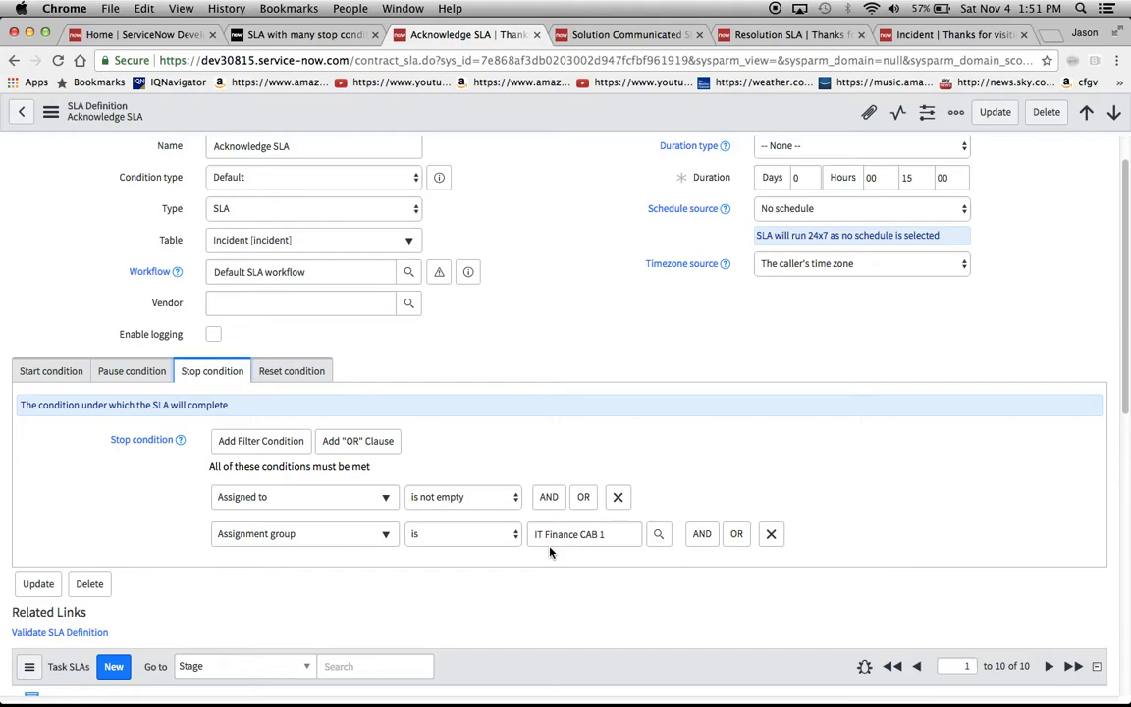
Assign the incident to the recently selected user, save the record and check the stages of its Task SLAs.
left_click(944, 34)
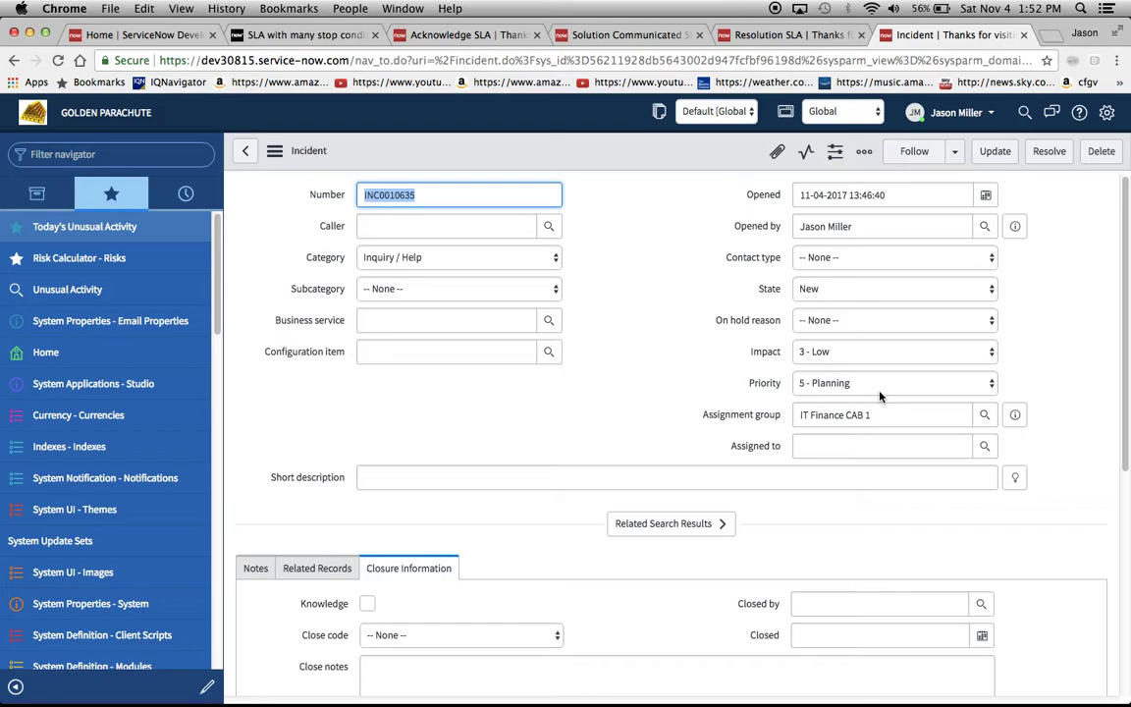
left_click(853, 444)
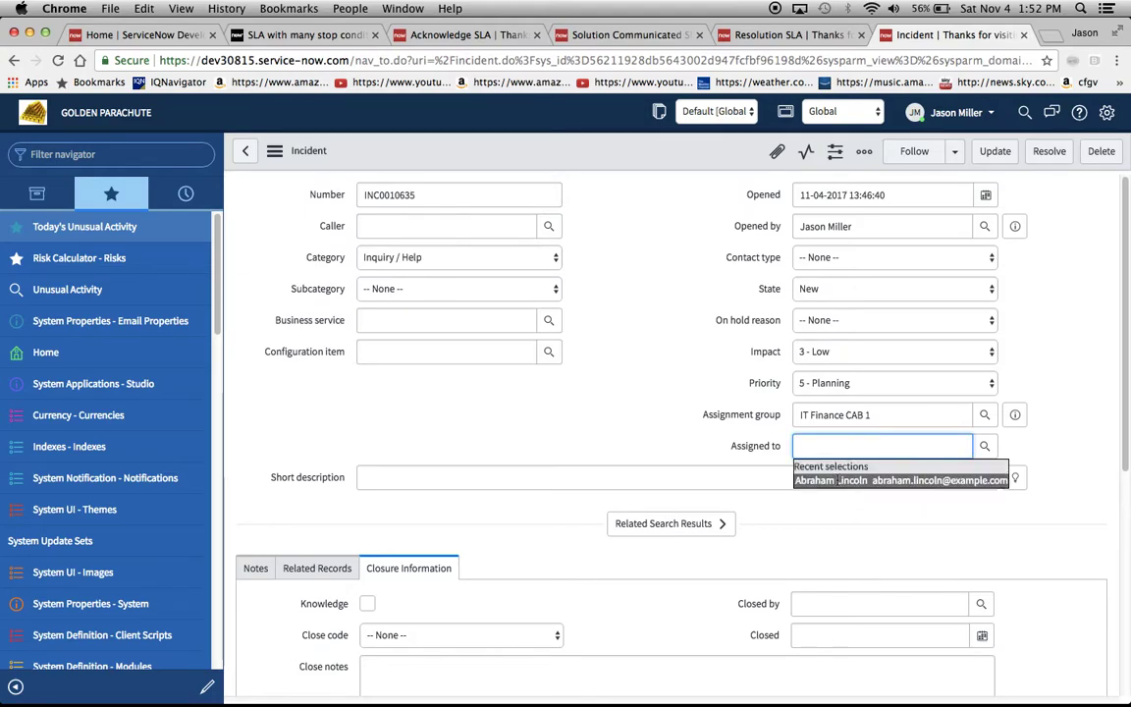
left_click(836, 480)
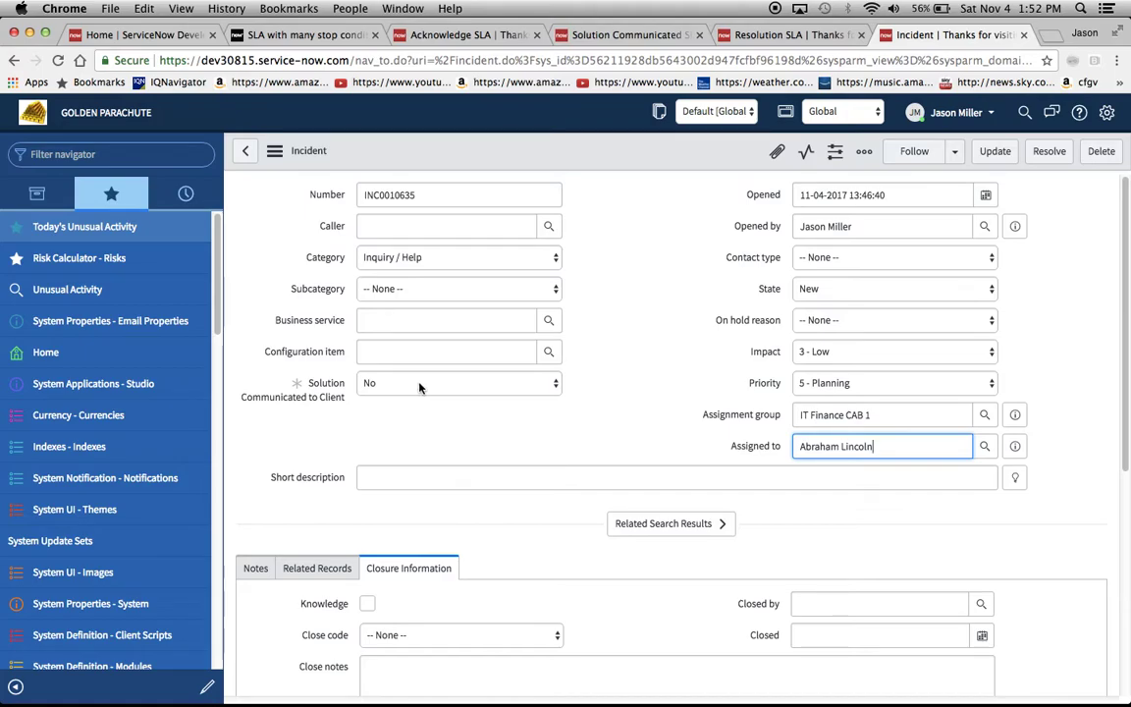
left_click(274, 150)
left_click(309, 426)
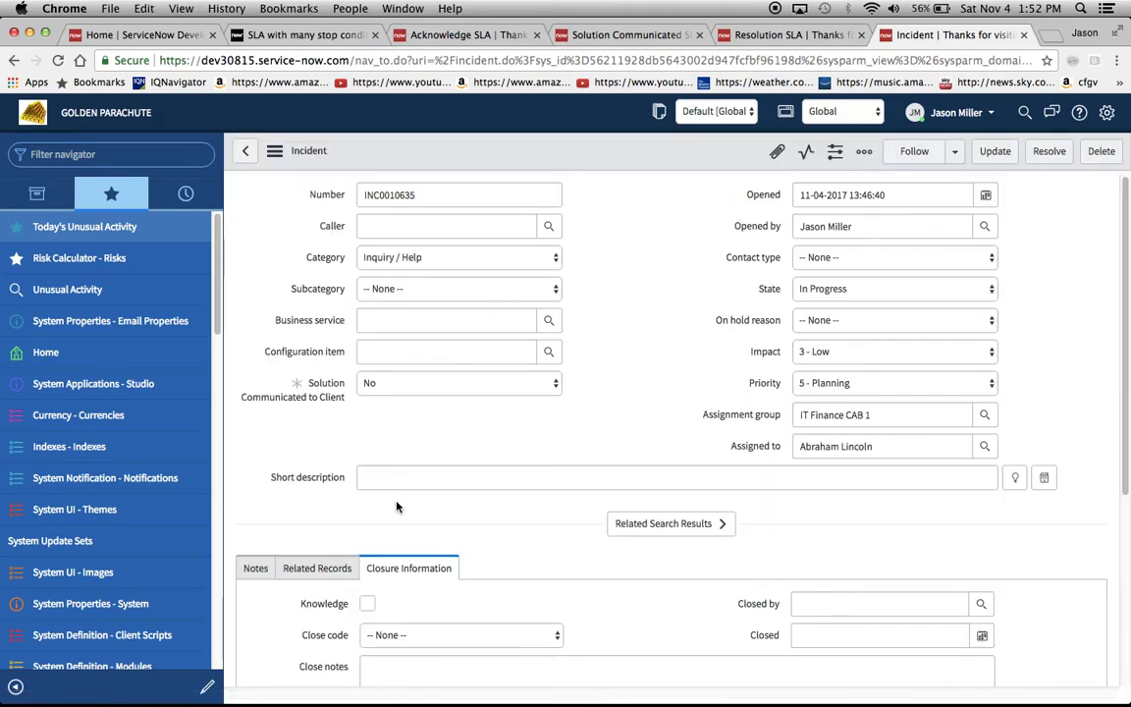
scroll(397, 507, "down", 5)
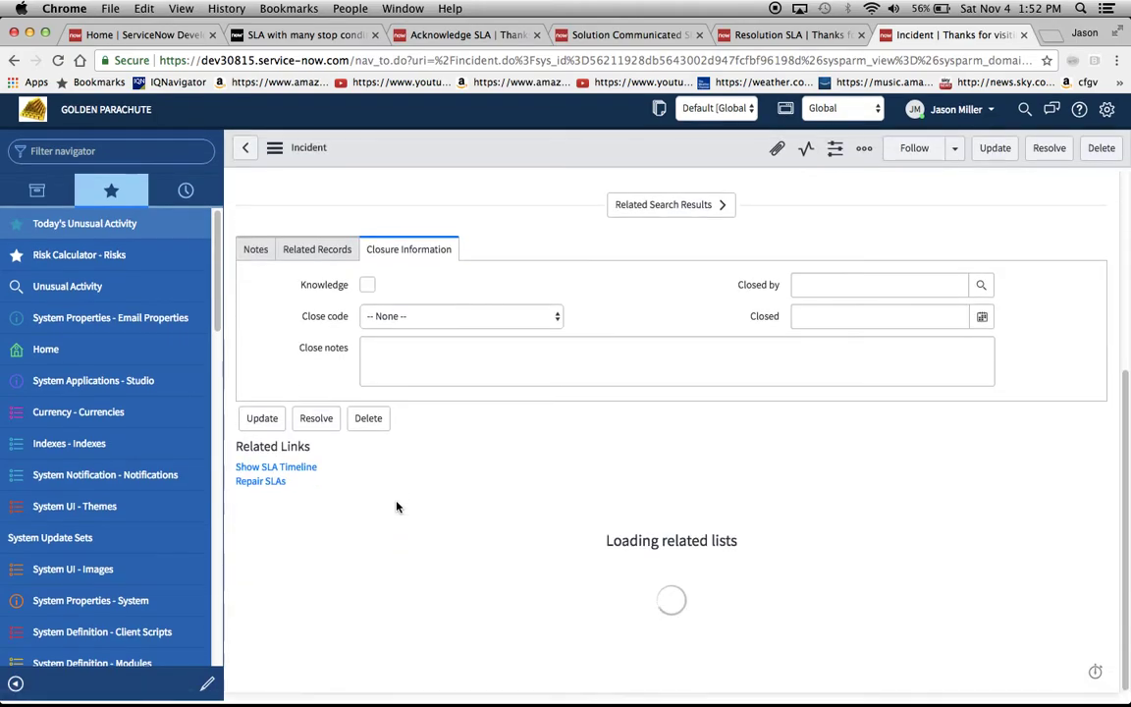
scroll(396, 507, "down", 3)
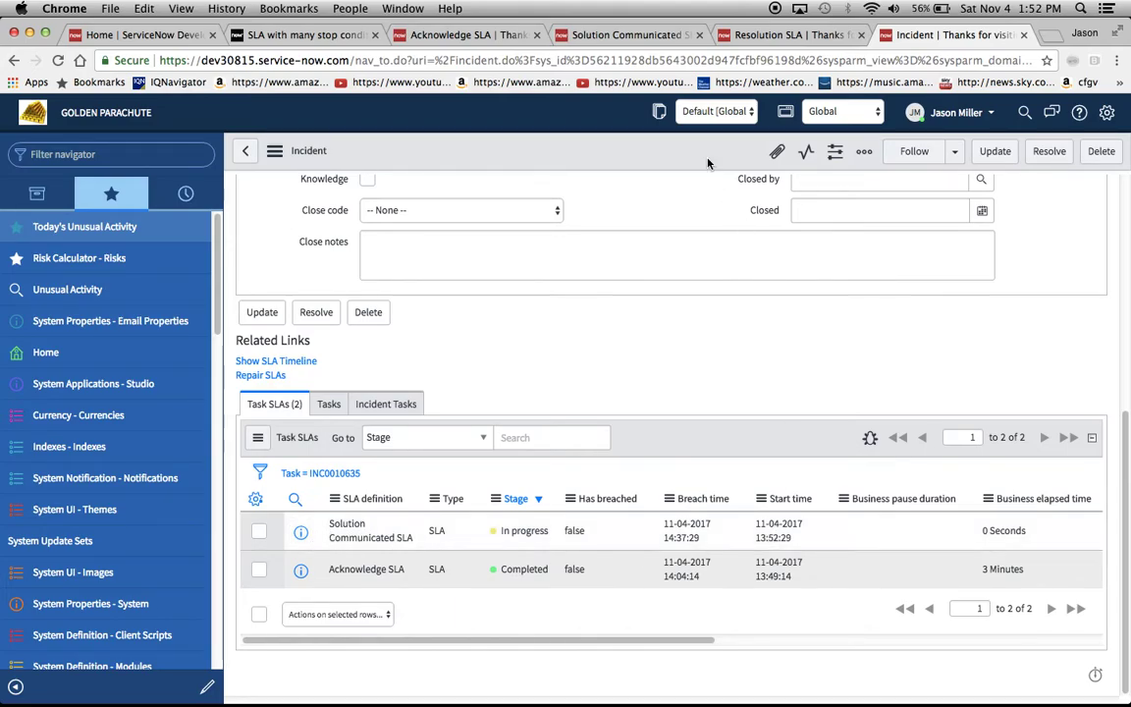
Add the filter Priority is 5 - Planning to the Solution Communicated SLA's start condition and save the definition.
left_click(587, 34)
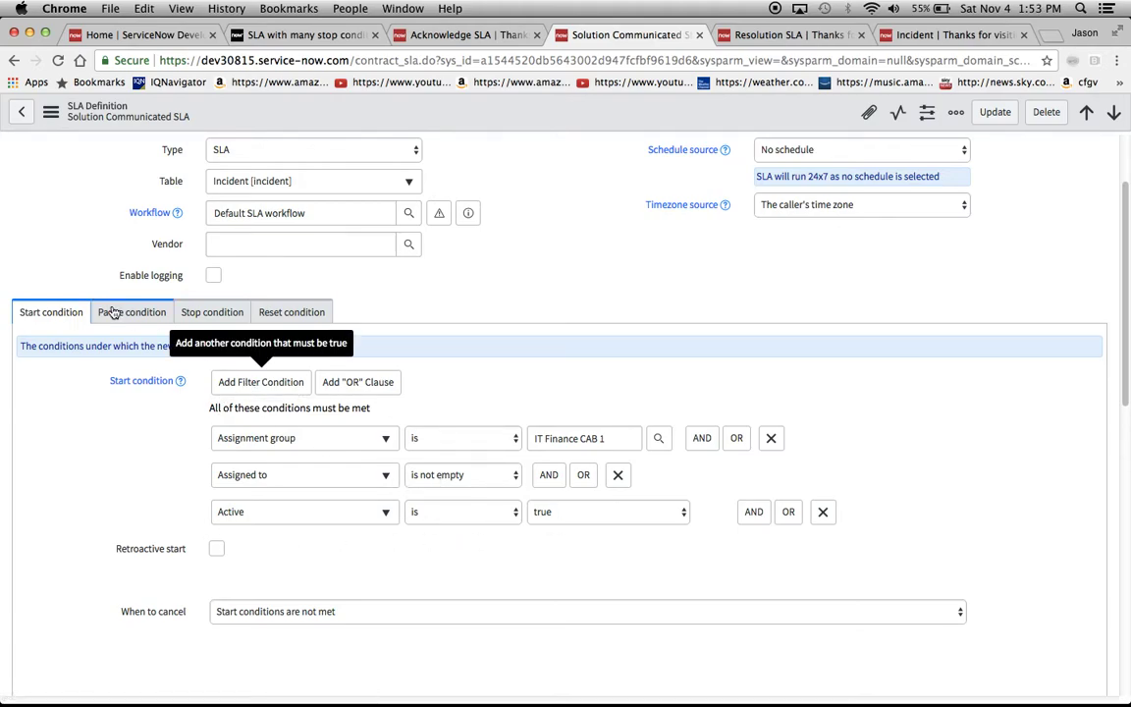
left_click(753, 512)
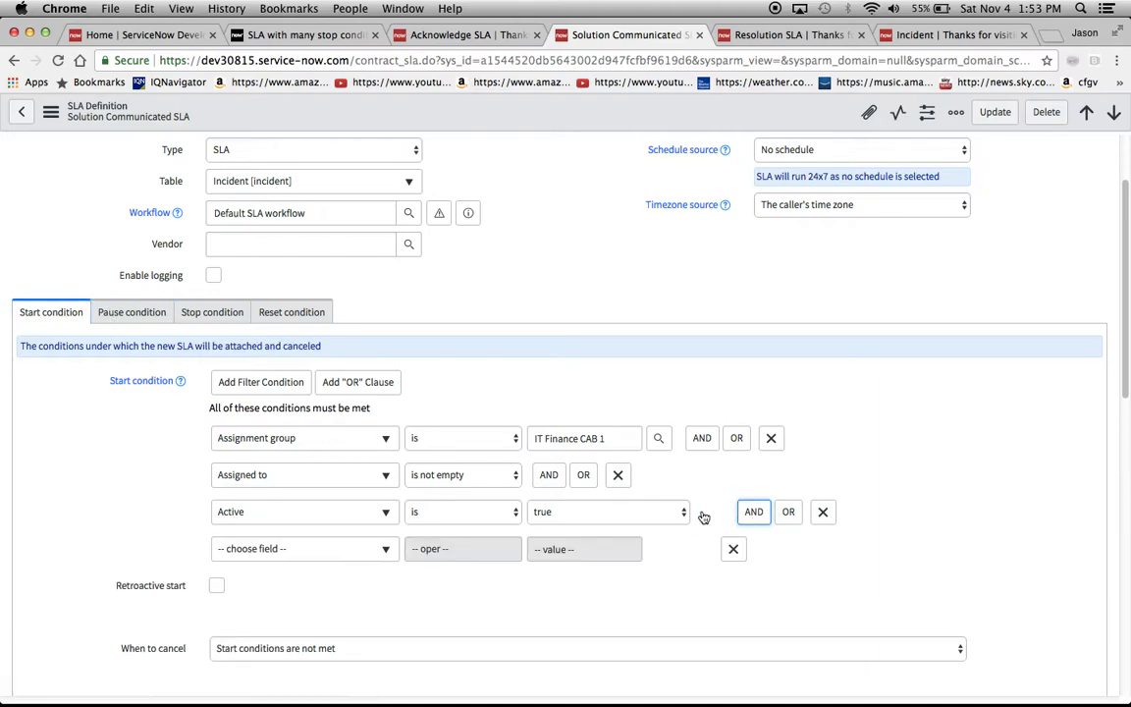
left_click(327, 549)
type("prior")
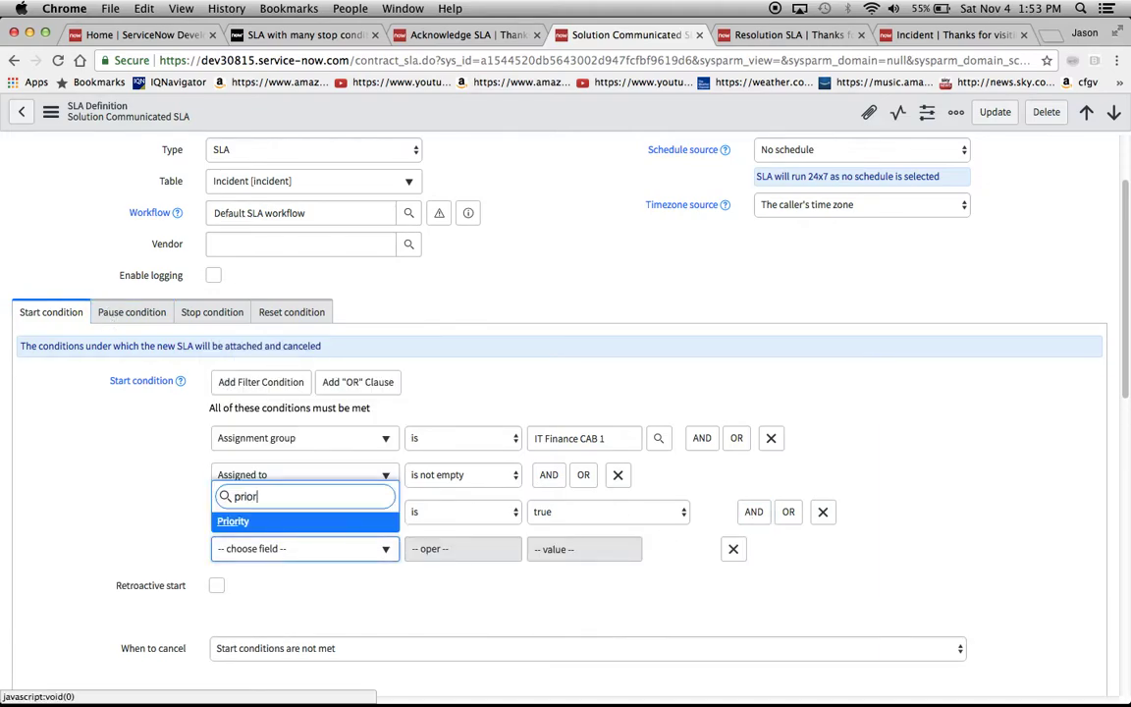
key("Return")
left_click(601, 549)
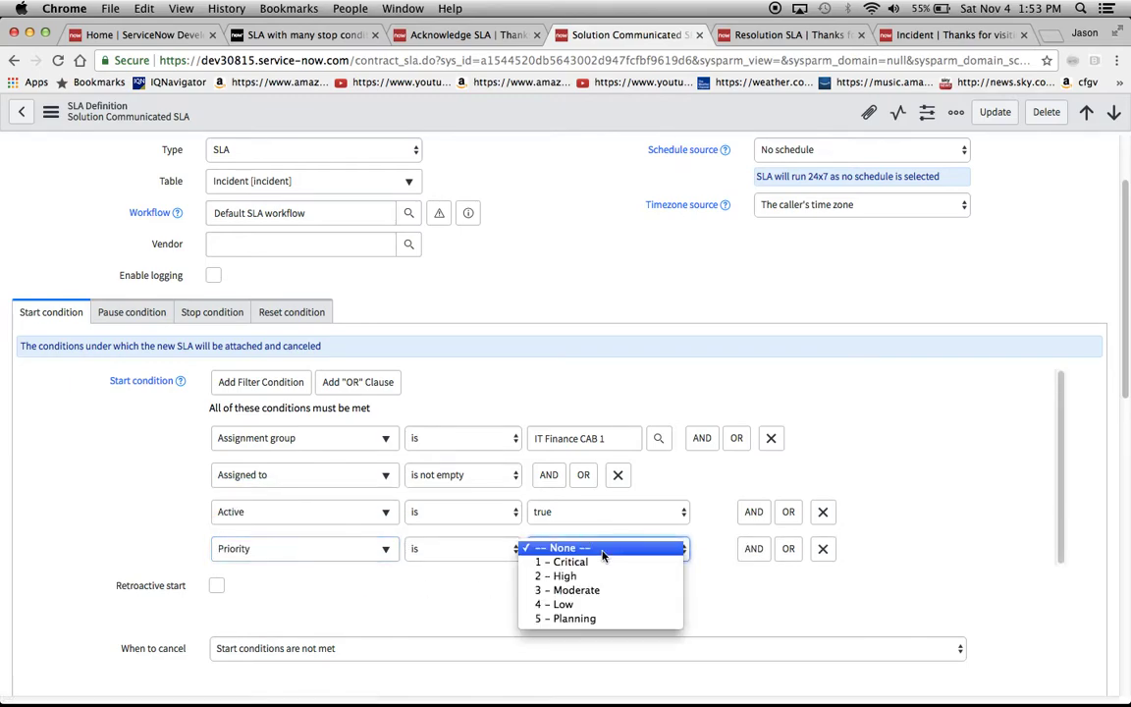
left_click(609, 618)
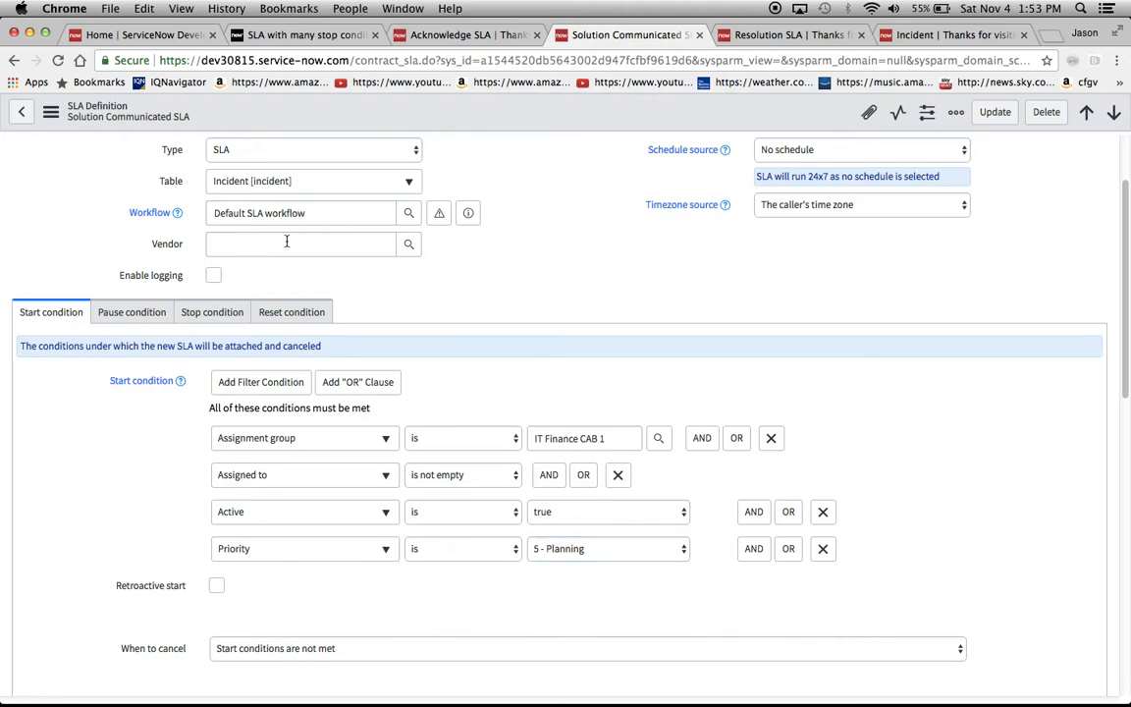
left_click(50, 112)
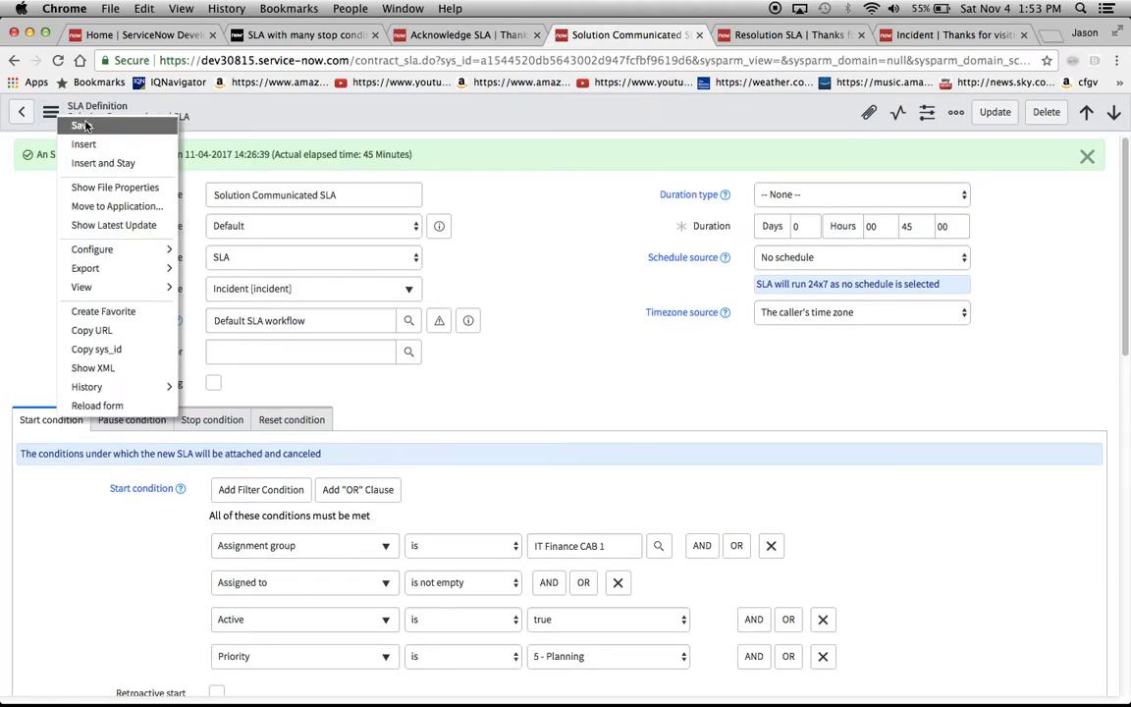
left_click(74, 122)
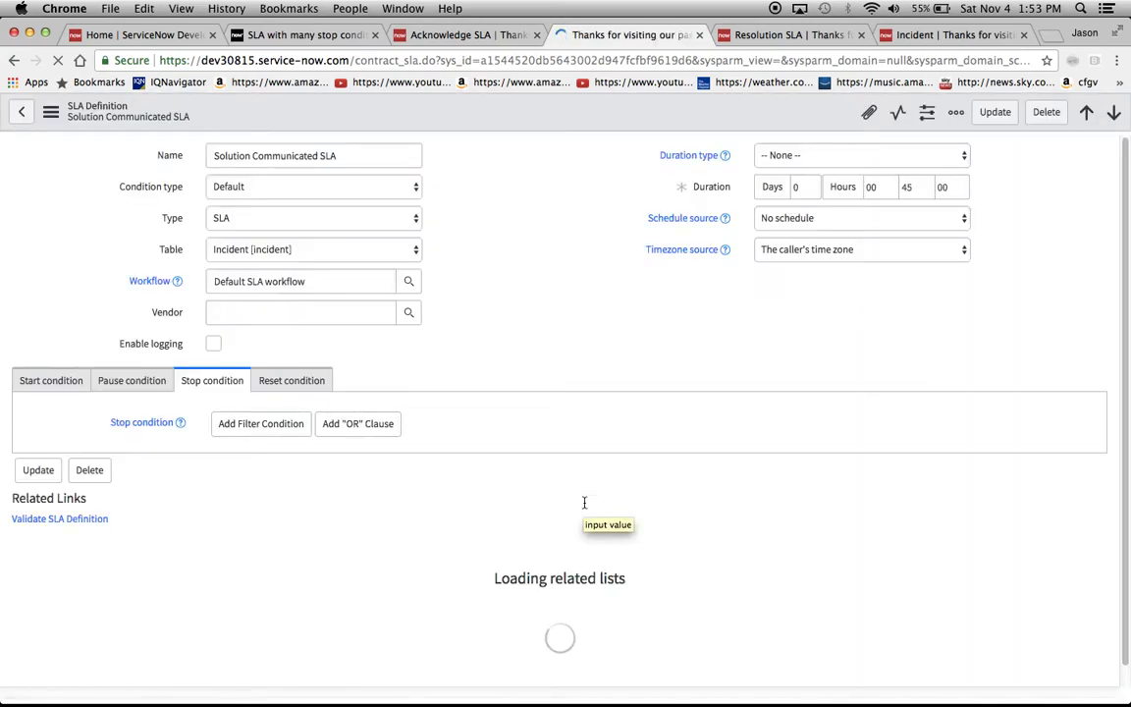
In the start condition, try "Cancel conditions are met" as the cancellation rule, then restore "Start conditions are not met".
left_click(30, 381)
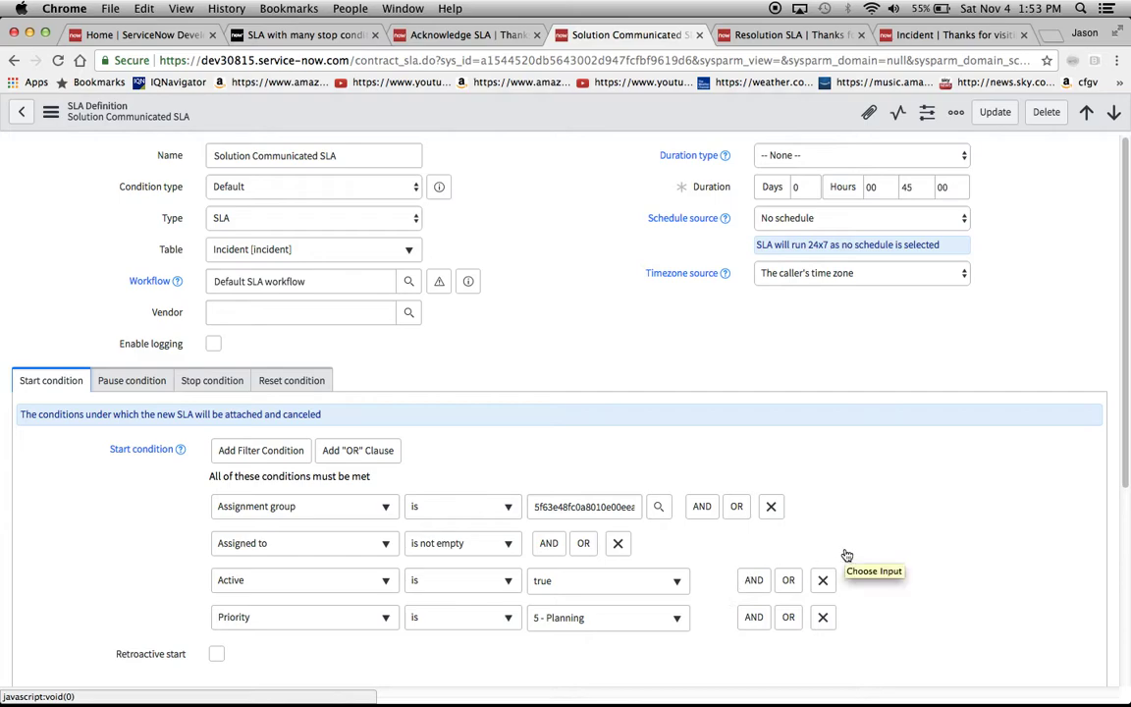
scroll(846, 555, "down", 3)
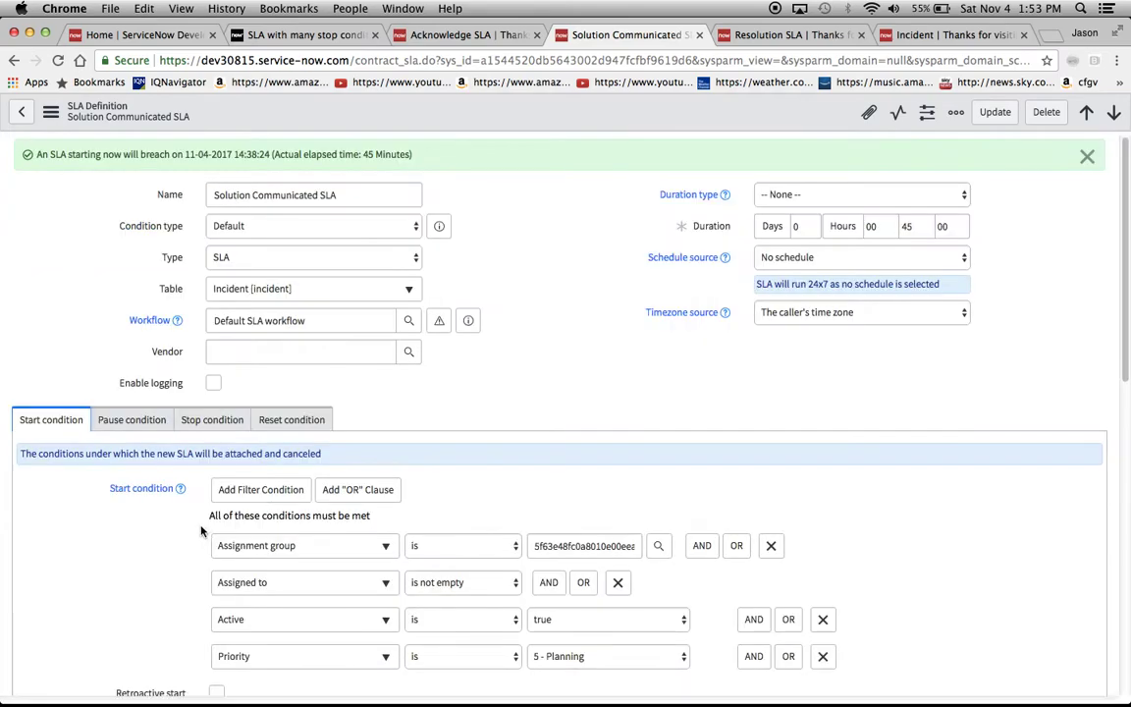
scroll(201, 531, "down", 3)
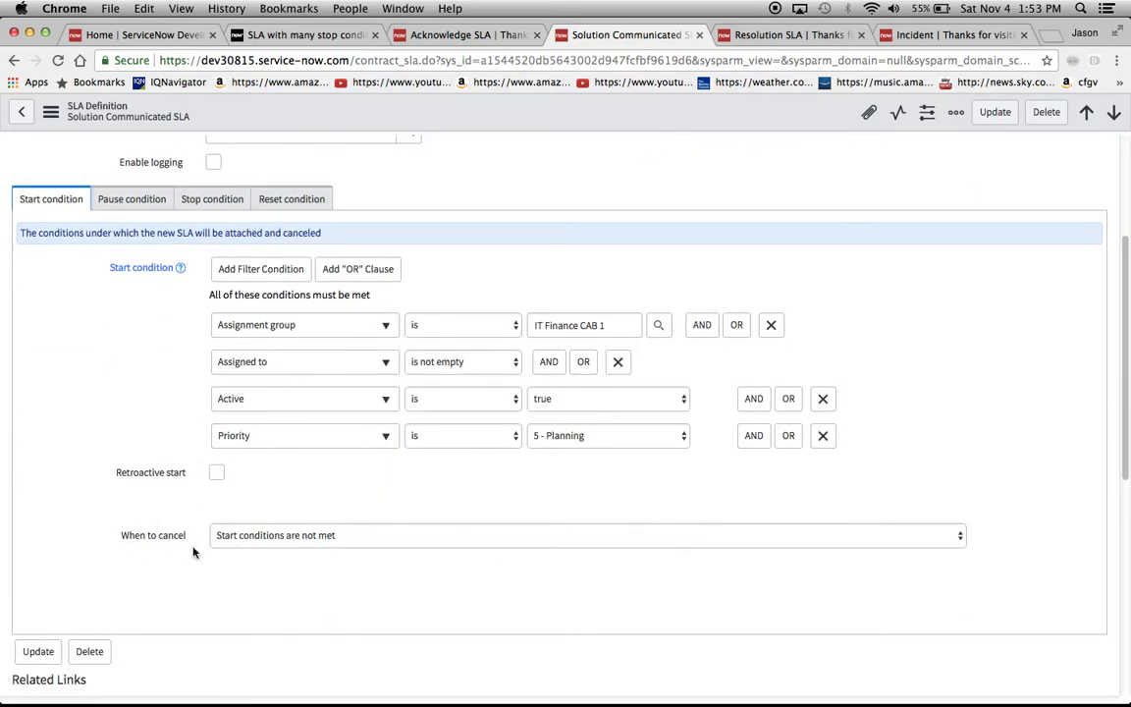
left_click(265, 537)
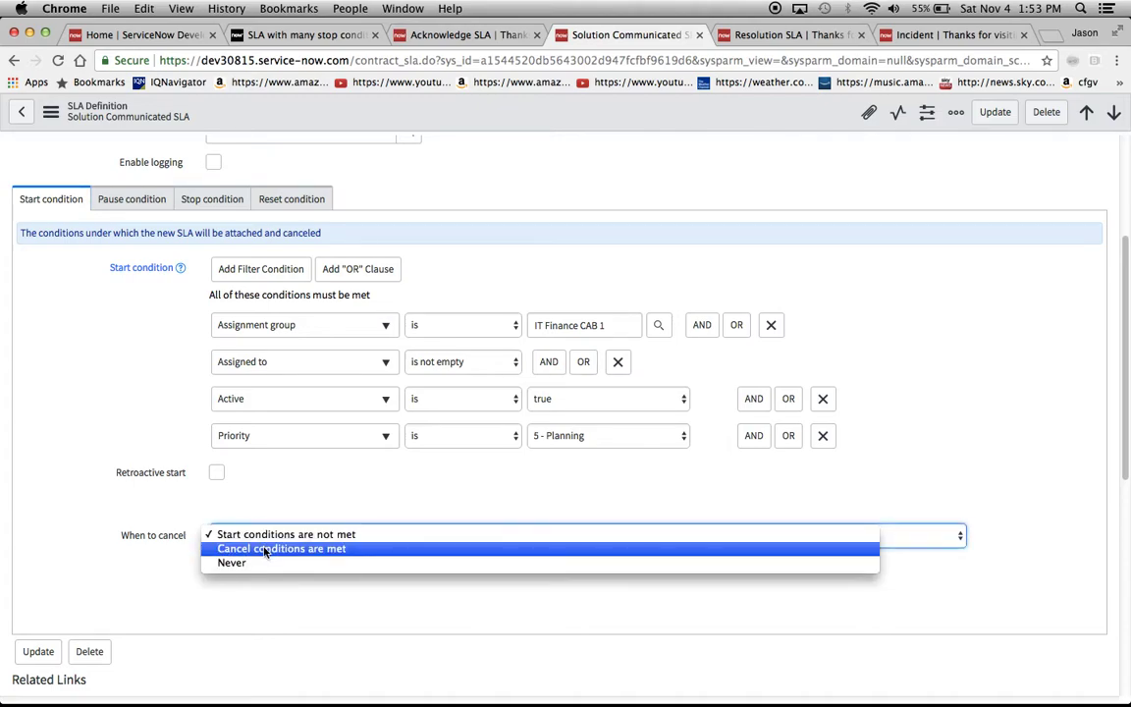
left_click(258, 548)
left_click(261, 538)
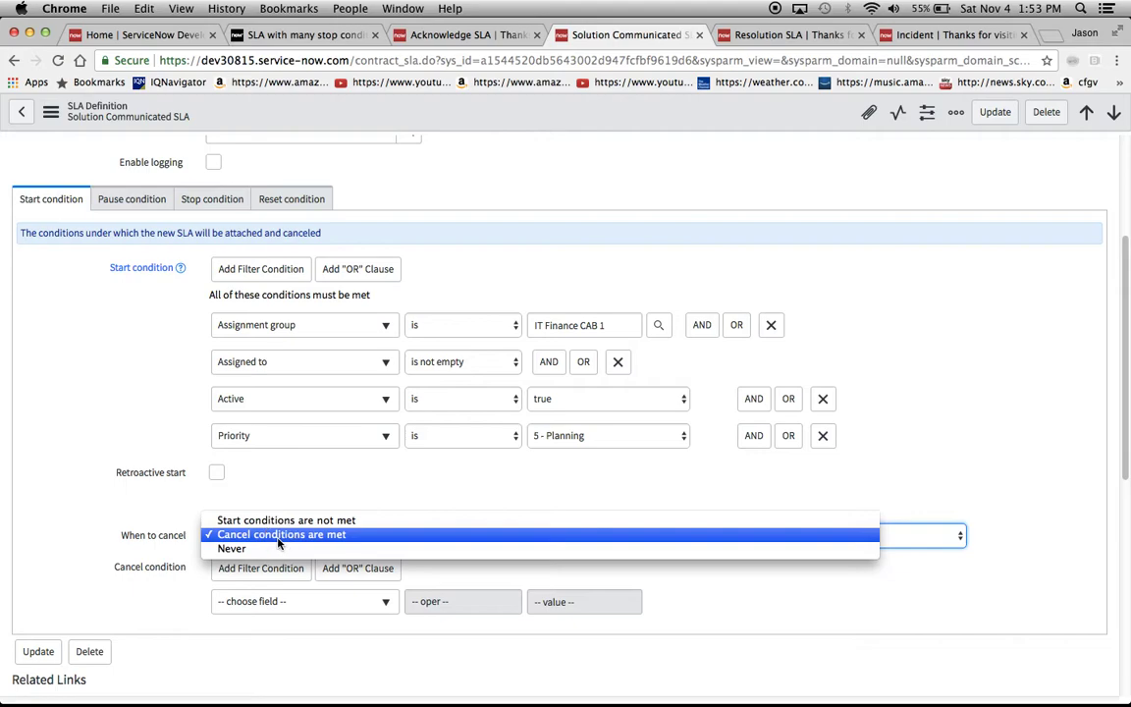
left_click(244, 525)
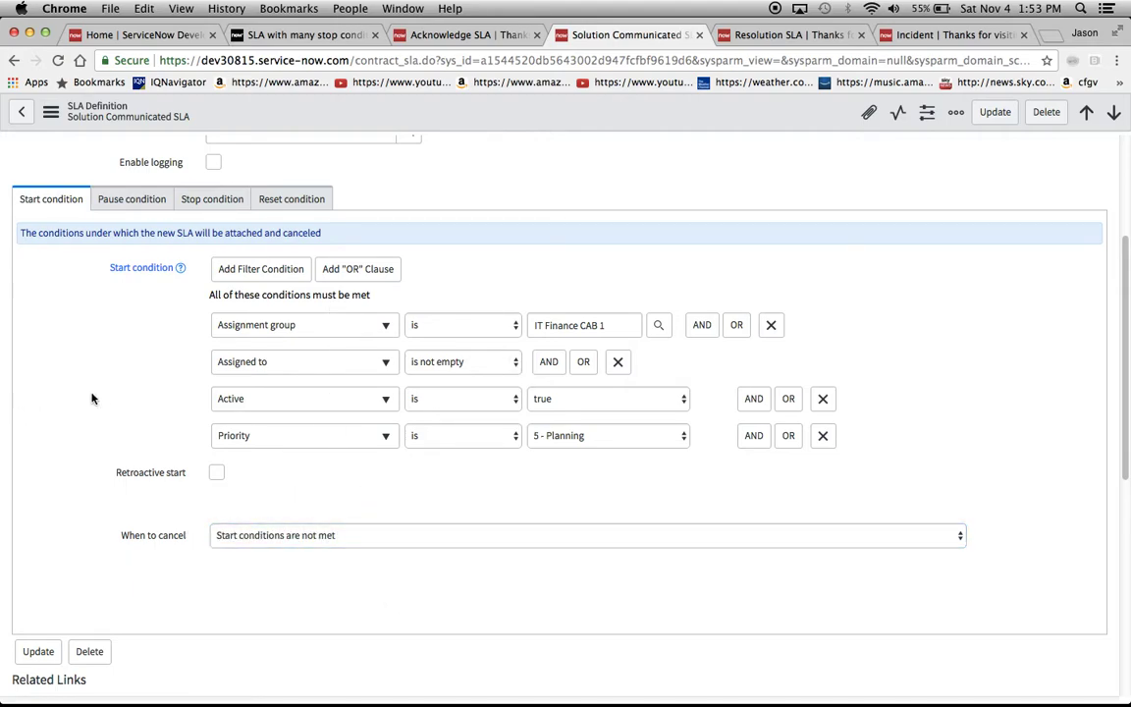
Add the filter Assignment group is IT Finance CAB 1 to the Solution Communicated SLA's stop condition and save the definition.
left_click(126, 210)
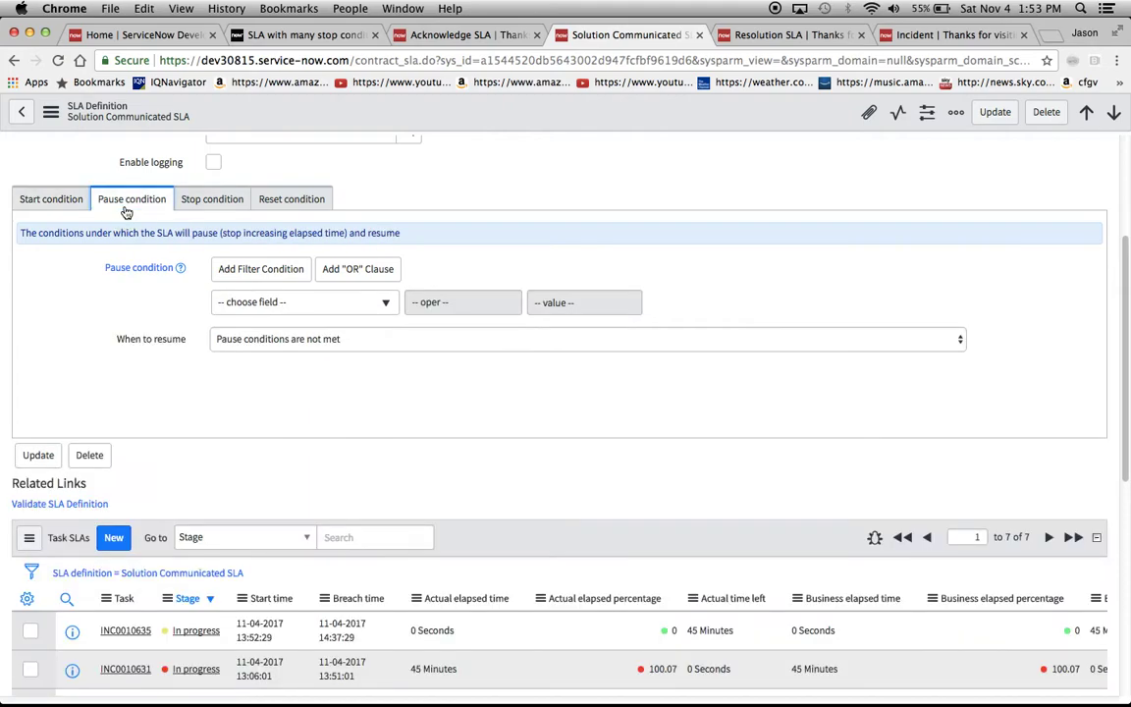
left_click(217, 208)
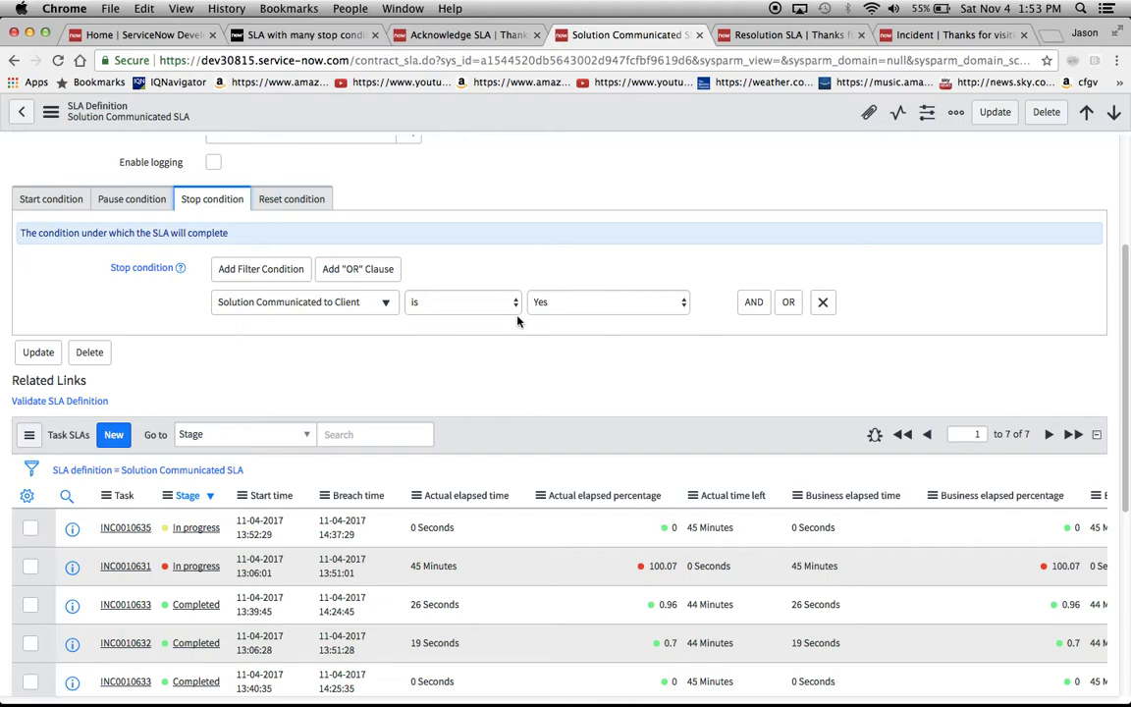
left_click(752, 303)
left_click(373, 363)
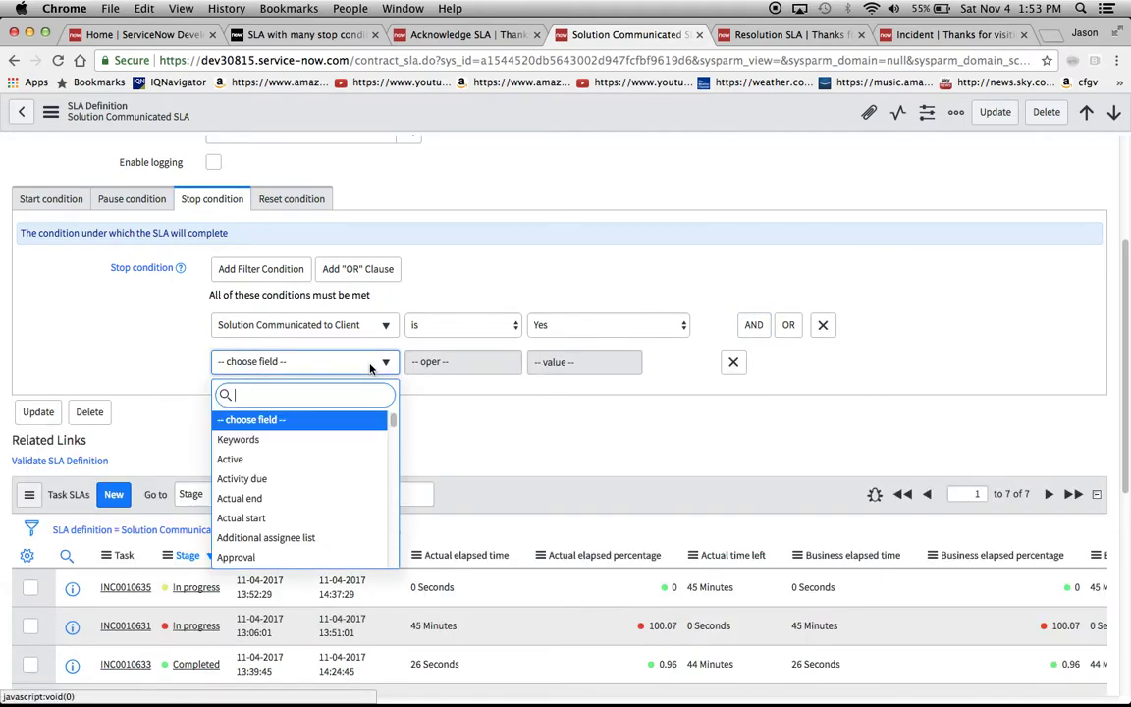
type("ass")
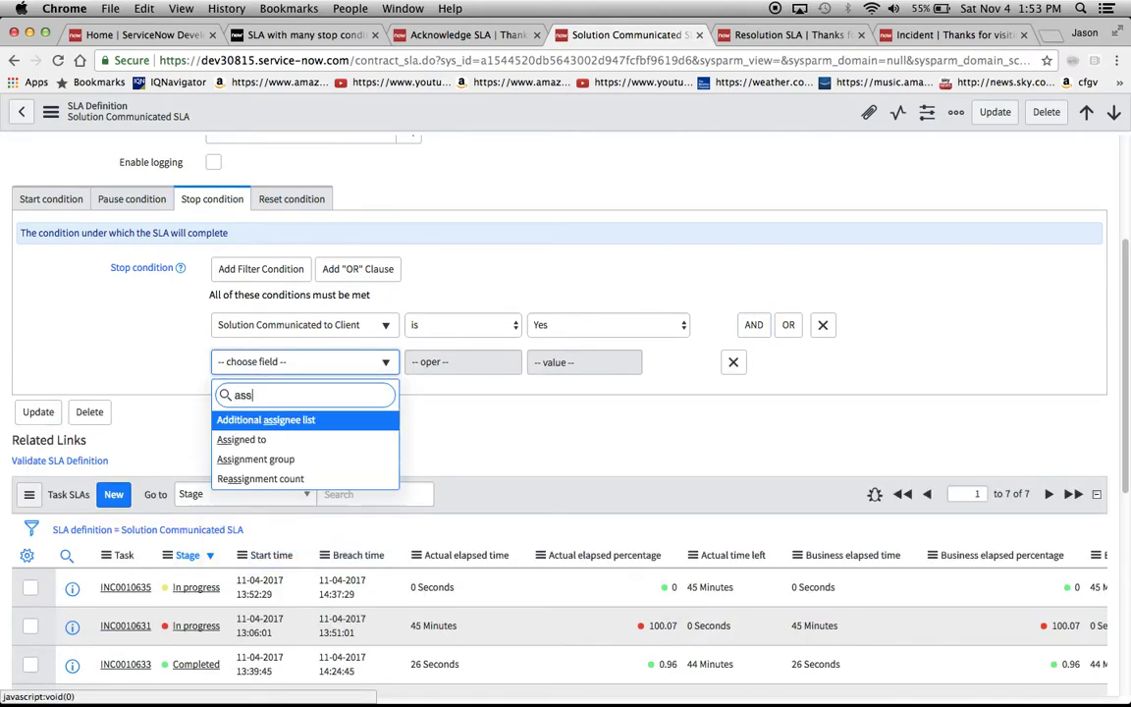
type("i")
left_click(298, 457)
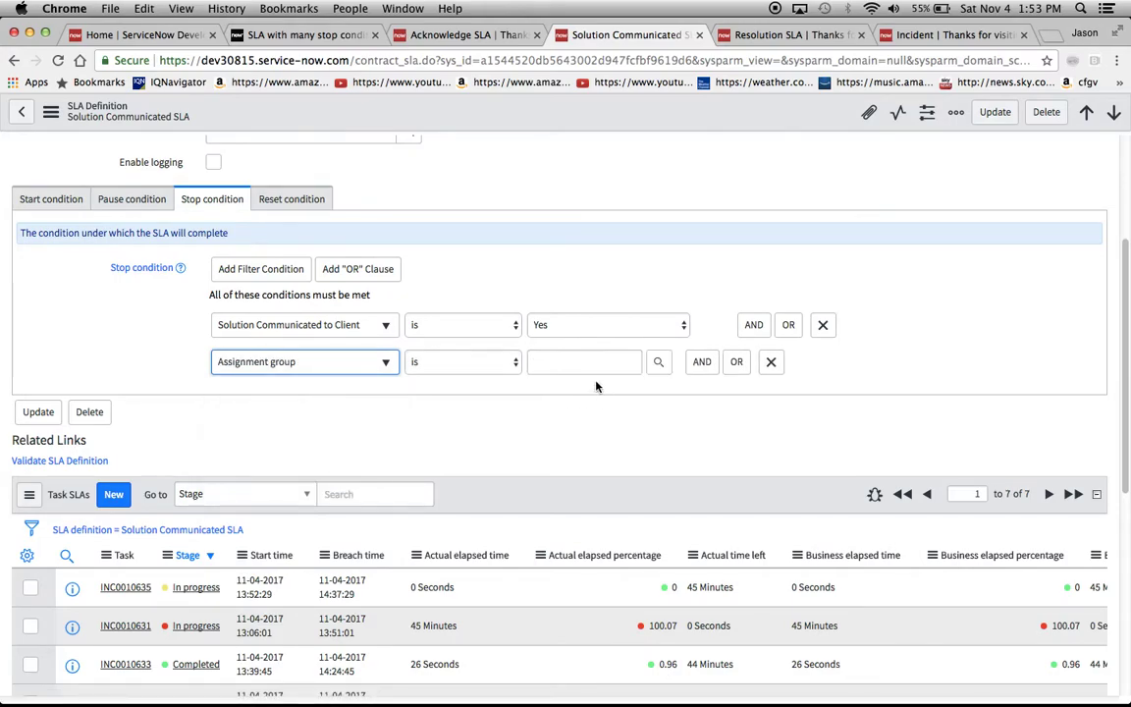
left_click(563, 369)
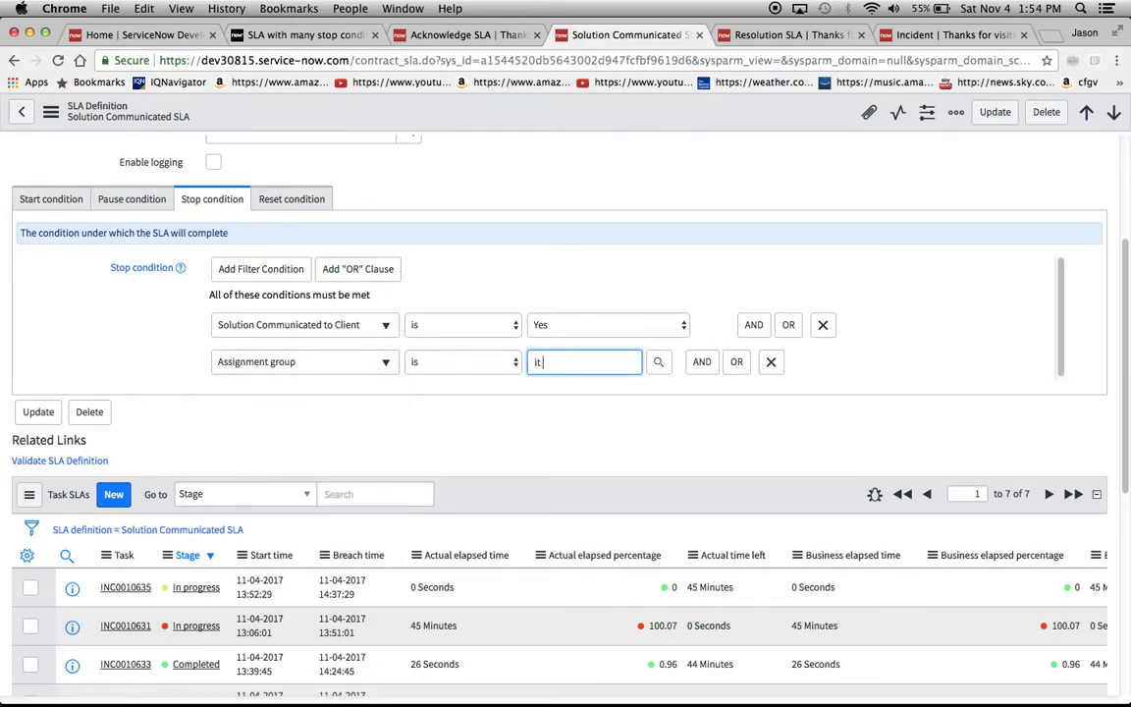
type("it fin")
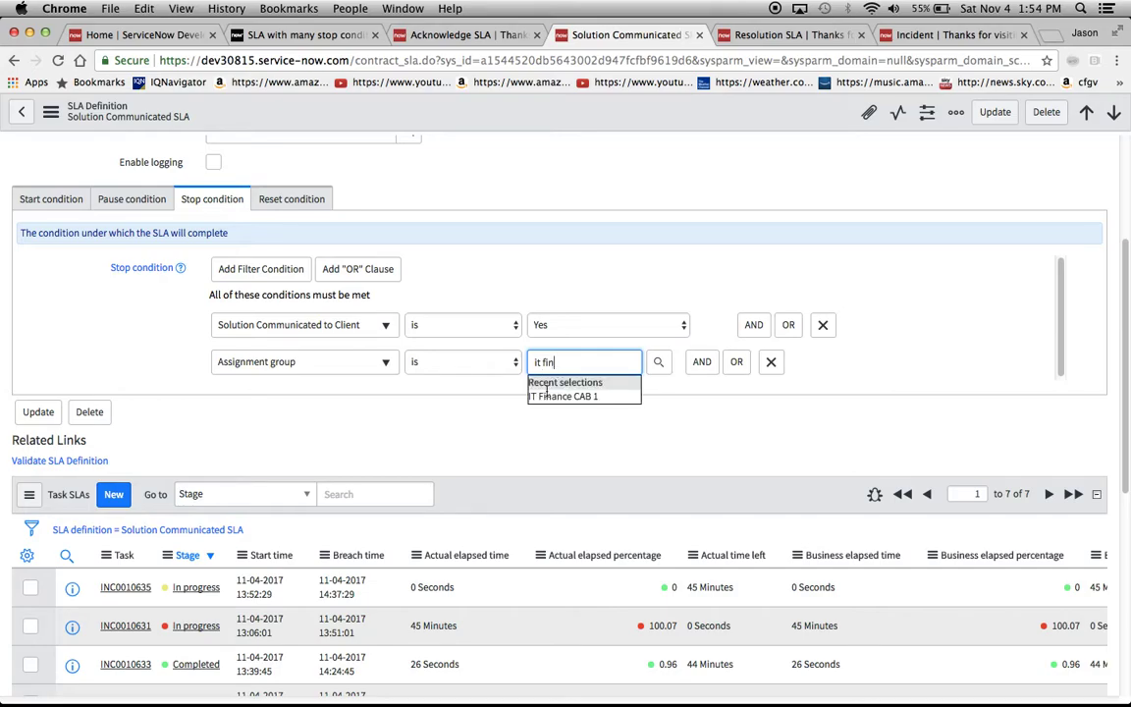
left_click(556, 393)
scroll(633, 301, "up", 5)
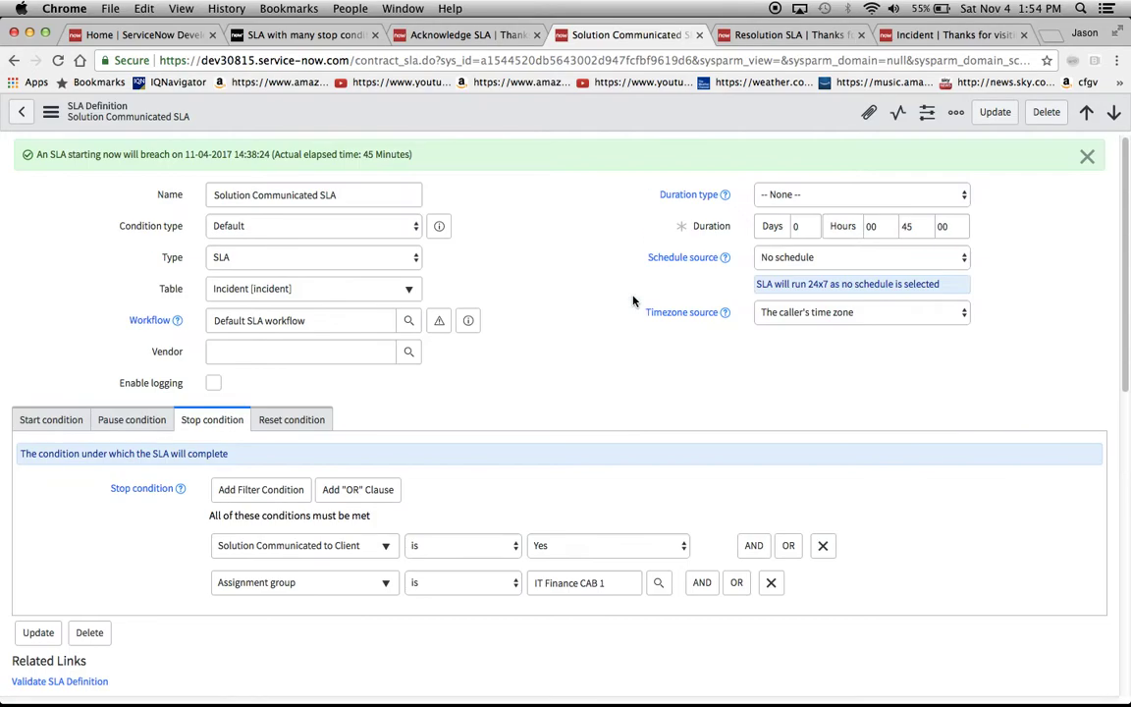
left_click(51, 116)
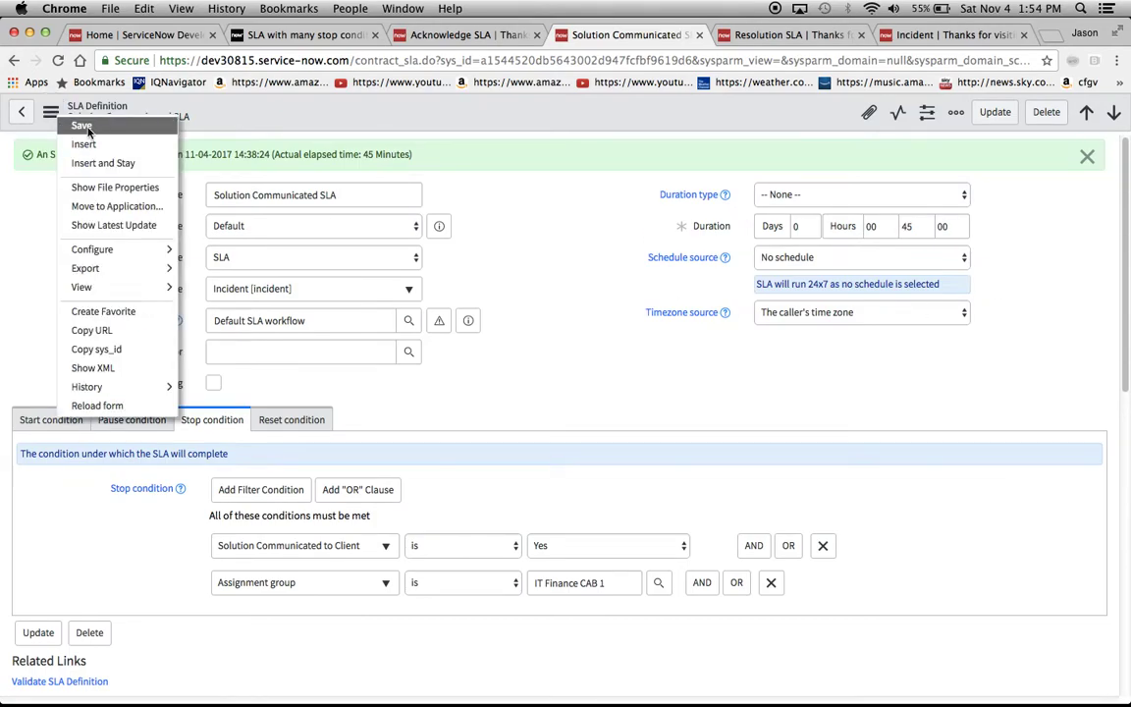
left_click(77, 121)
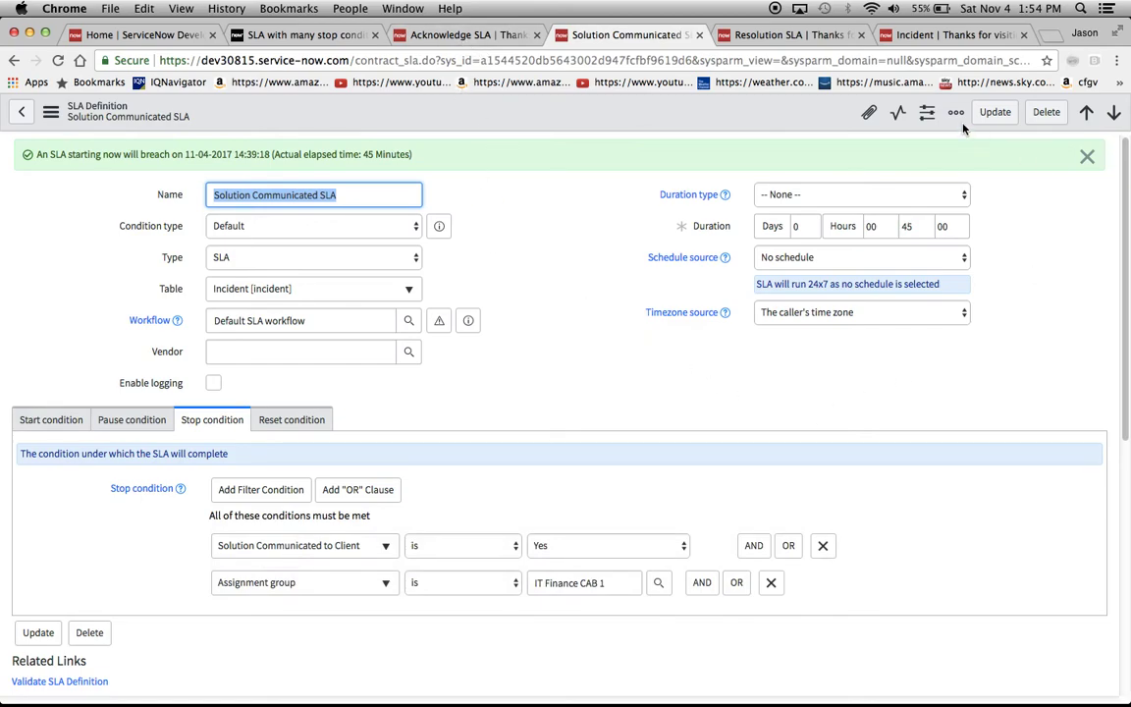
Set the incident's Solution Communicated to Client field to Yes, save the record and check the stages of its Task SLAs.
left_click(791, 36)
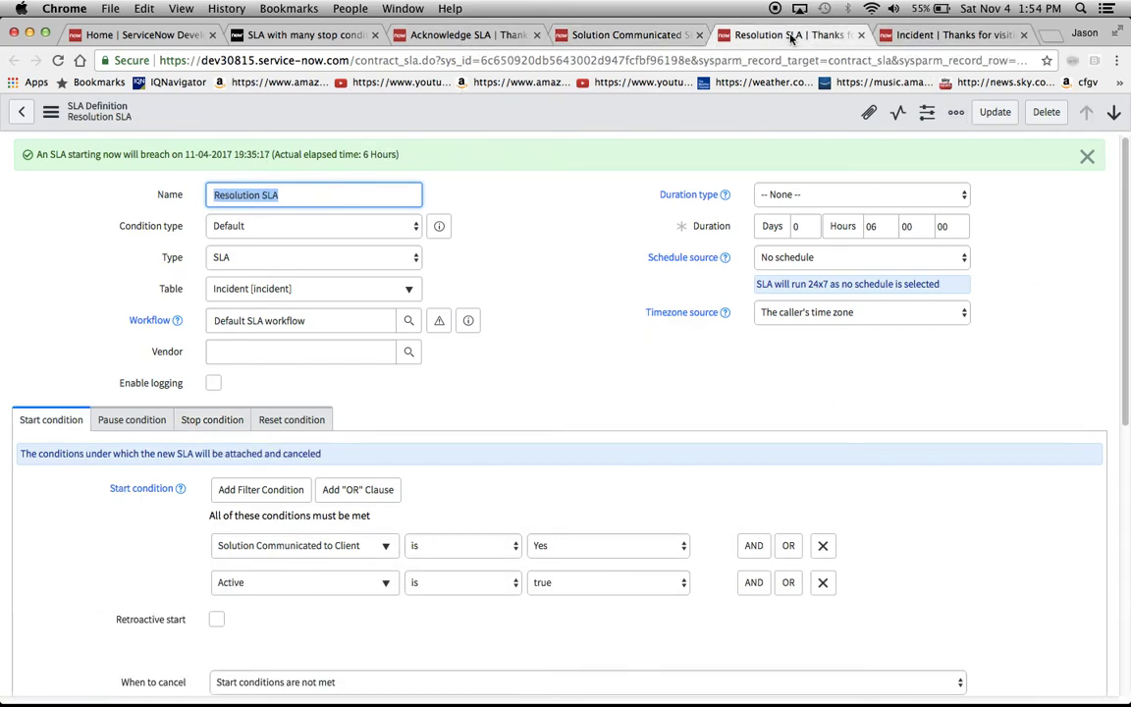
left_click(927, 35)
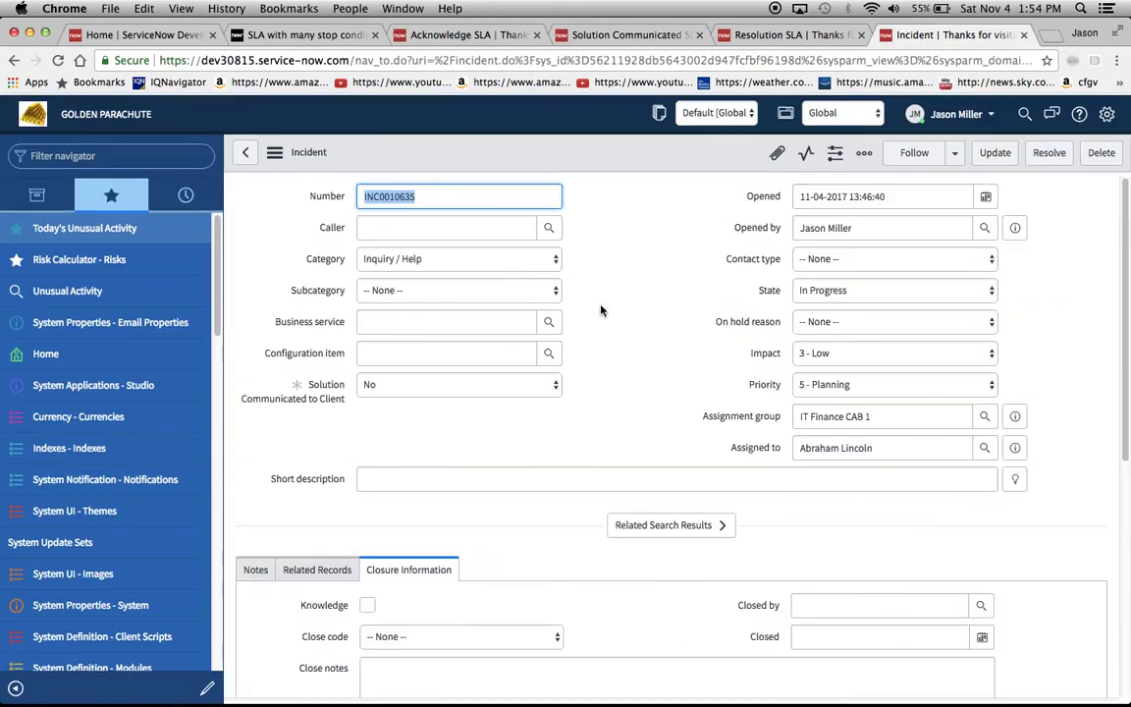
left_click(477, 383)
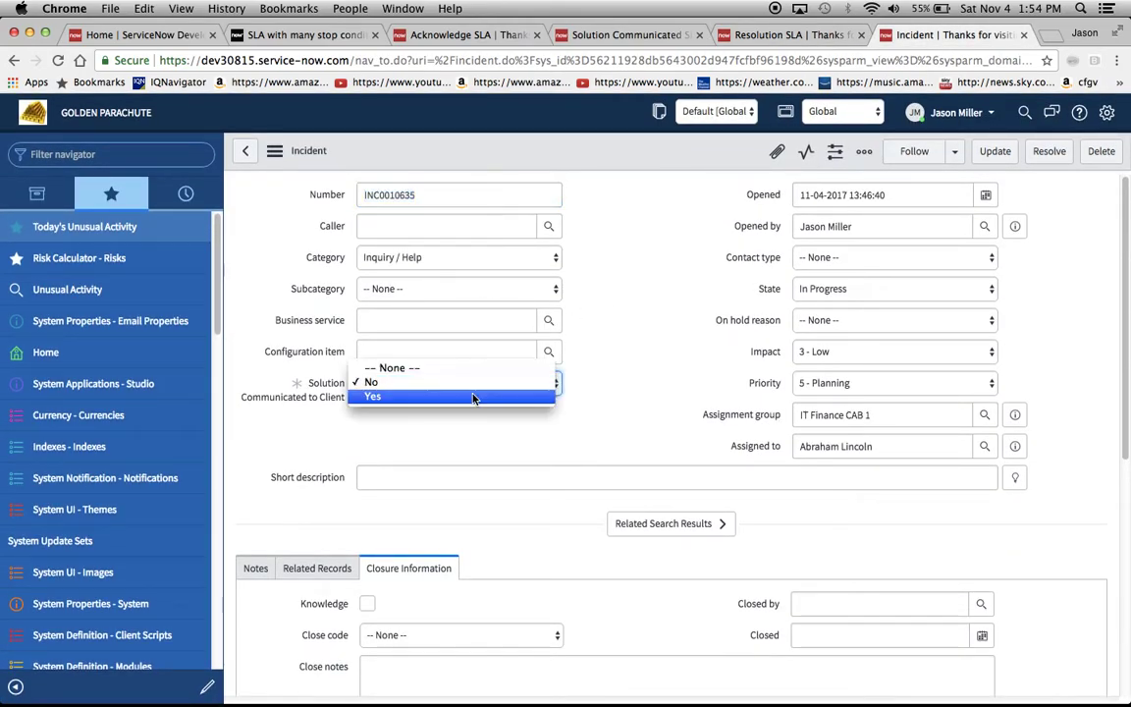
left_click(478, 395)
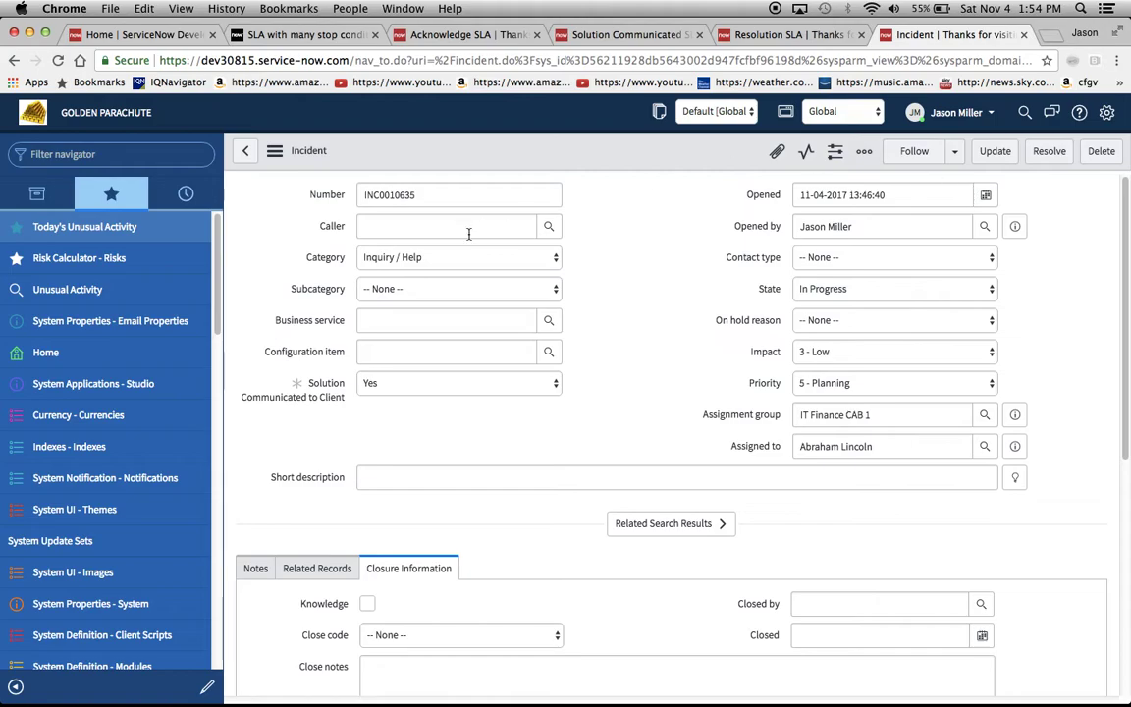
left_click(275, 150)
left_click(304, 166)
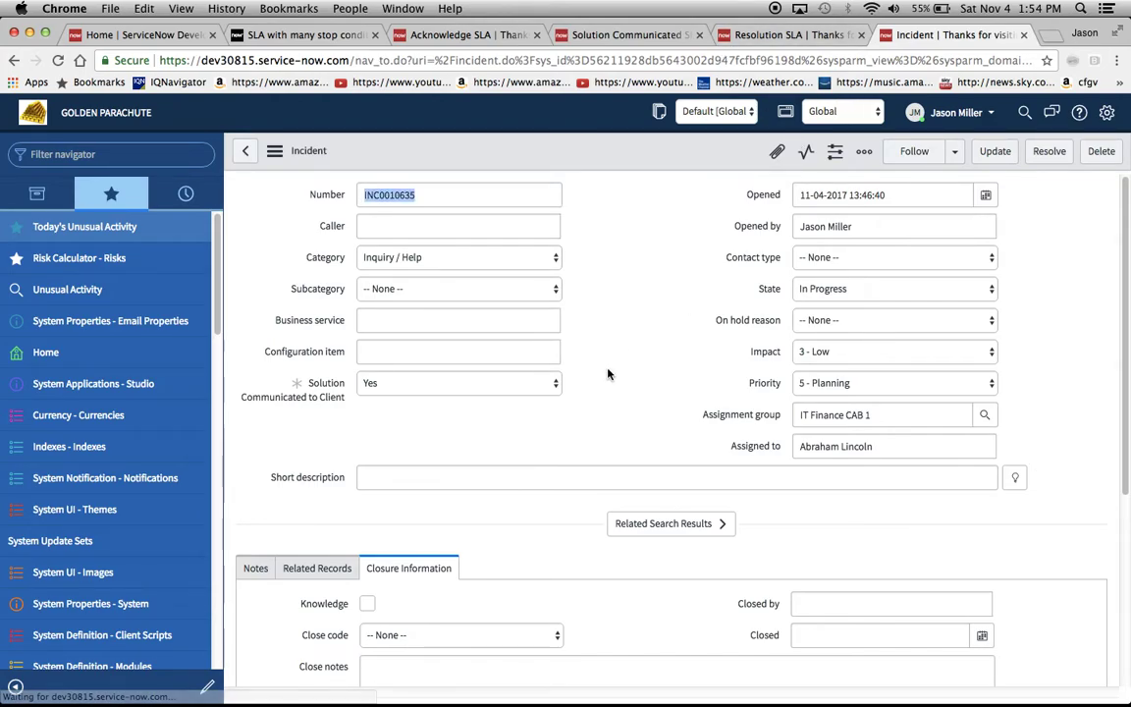
scroll(605, 373, "down", 5)
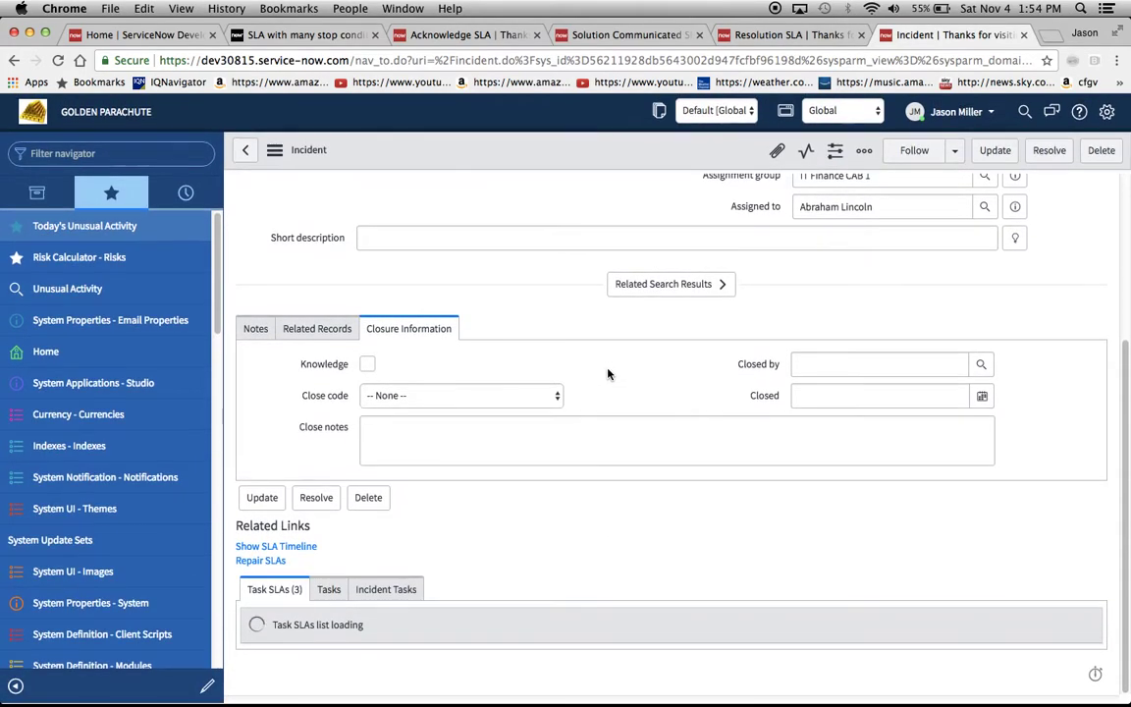
scroll(608, 372, "down", 5)
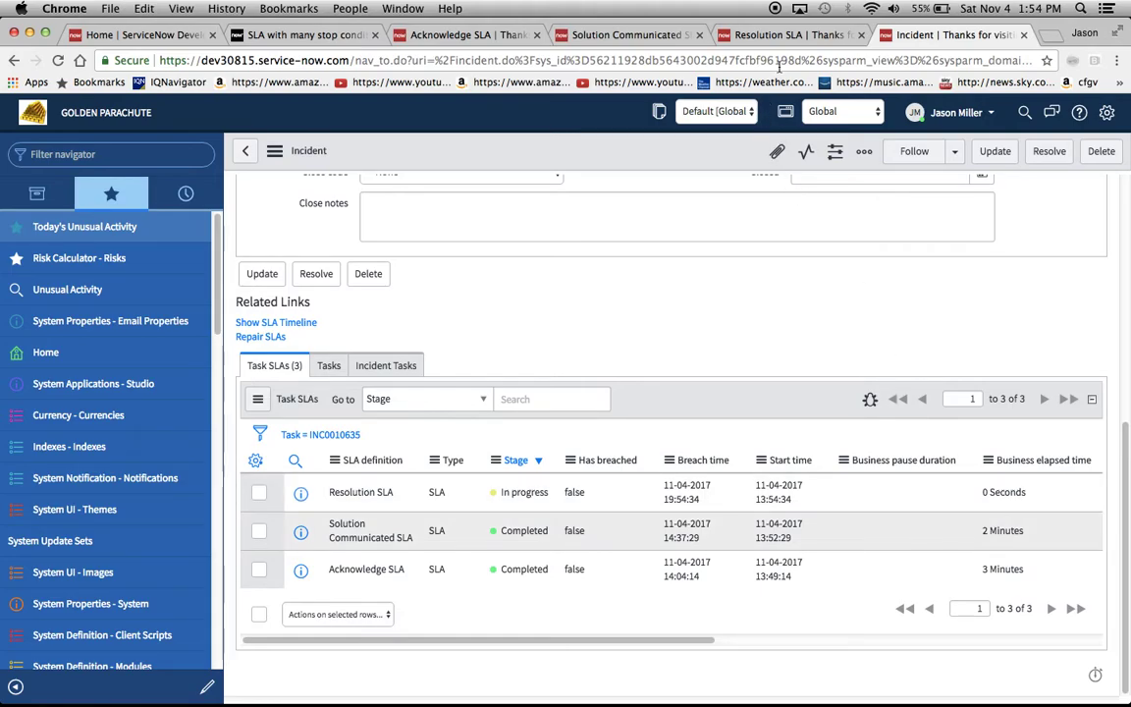
Review the Resolution SLA's duration and start condition, and compare the community question's required stages with the Acknowledge SLA definition.
left_click(786, 34)
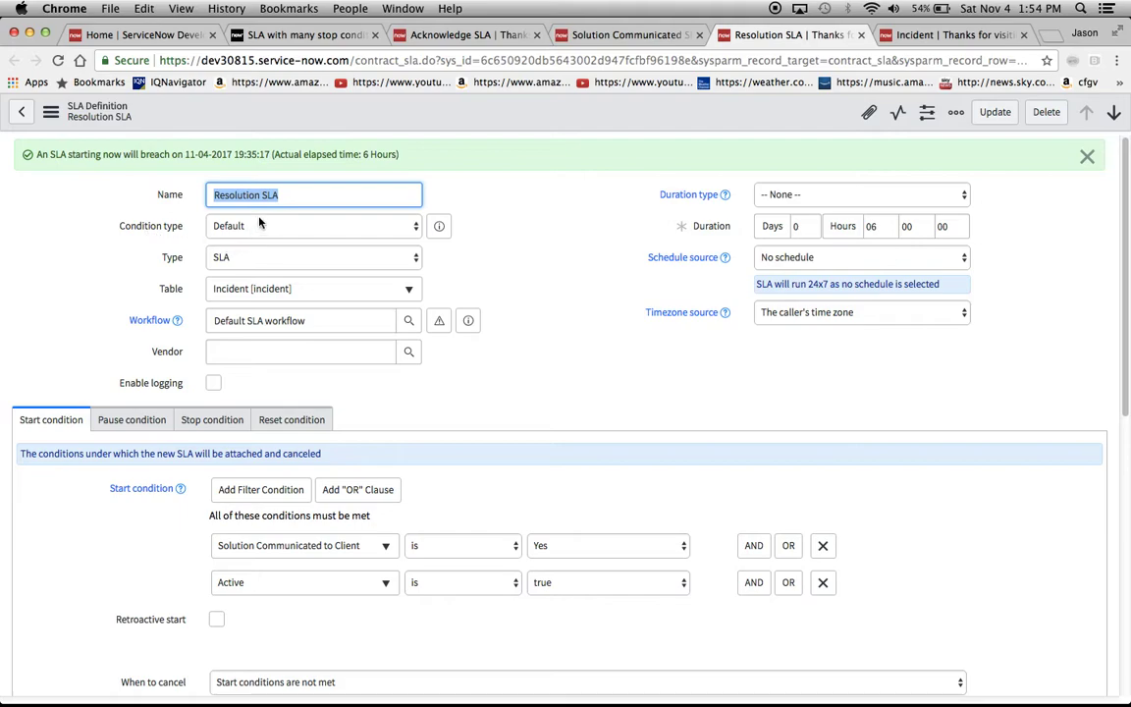
scroll(461, 447, "down", 2)
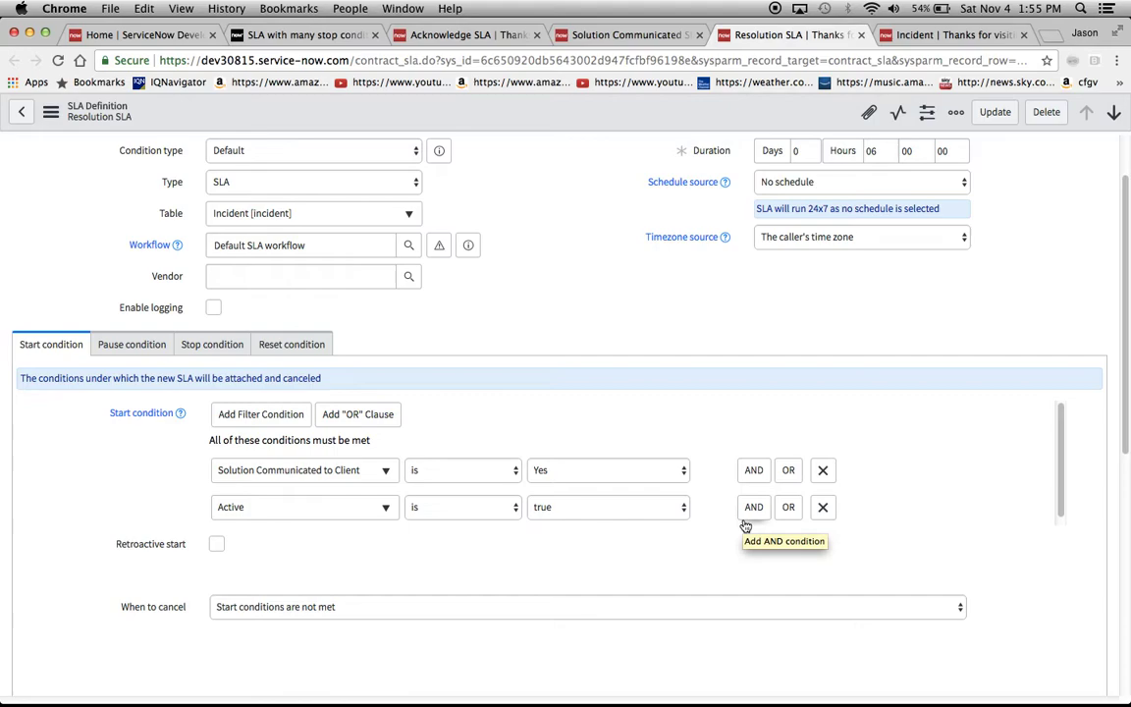
key("ctrl+s")
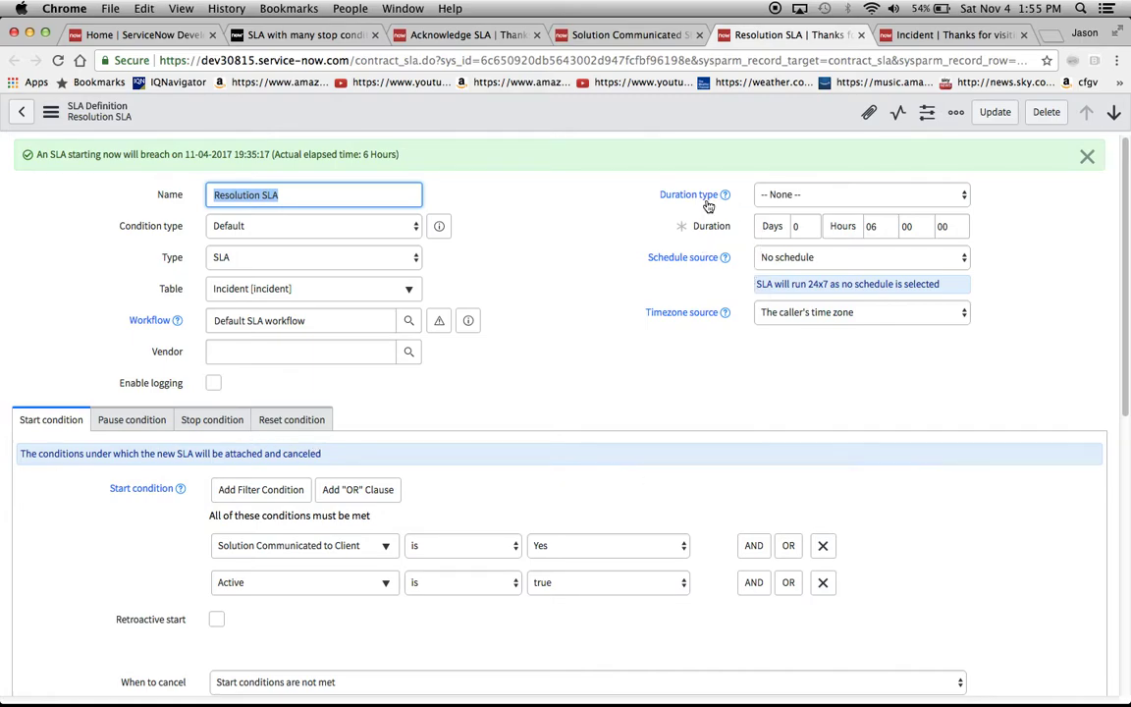
left_click(279, 36)
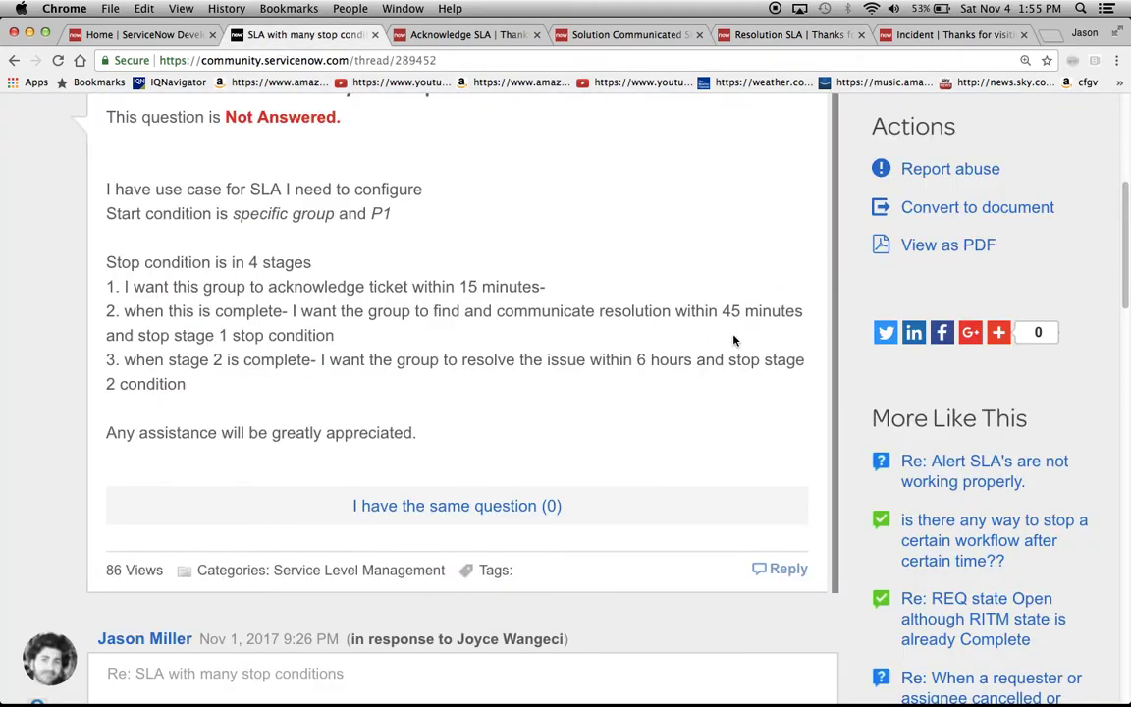
left_click(424, 37)
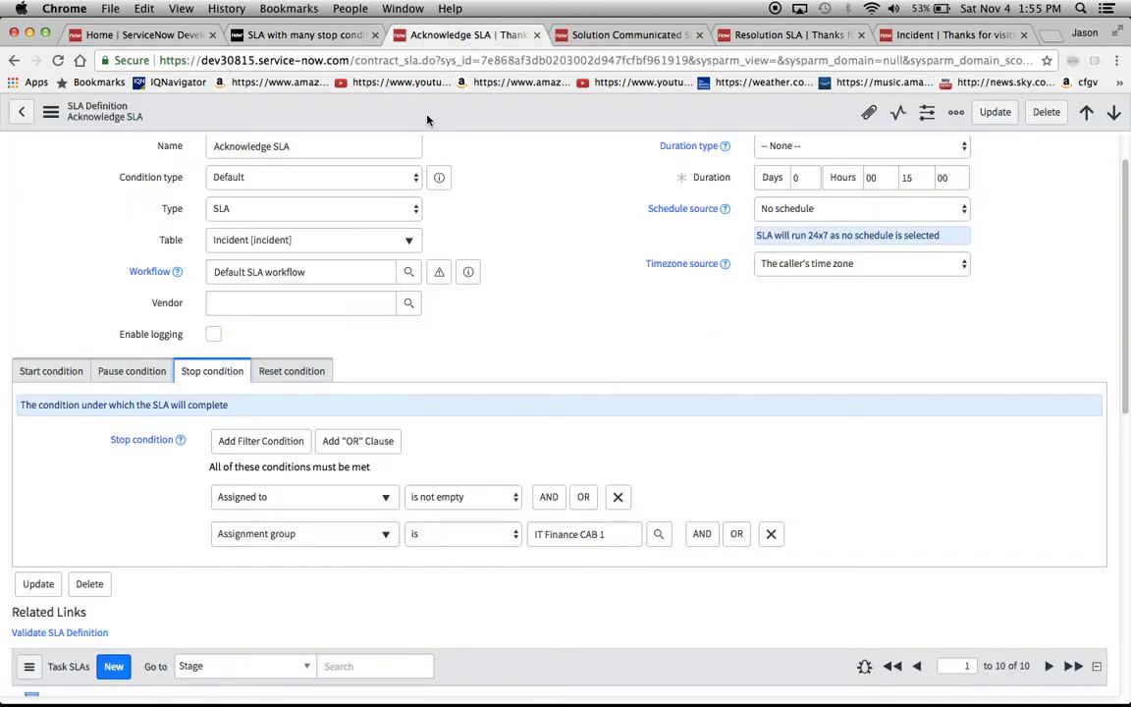
Review the durations of the Solution Communicated and Resolution SLA definitions and check the stages of the incident's Task SLAs.
left_click(629, 35)
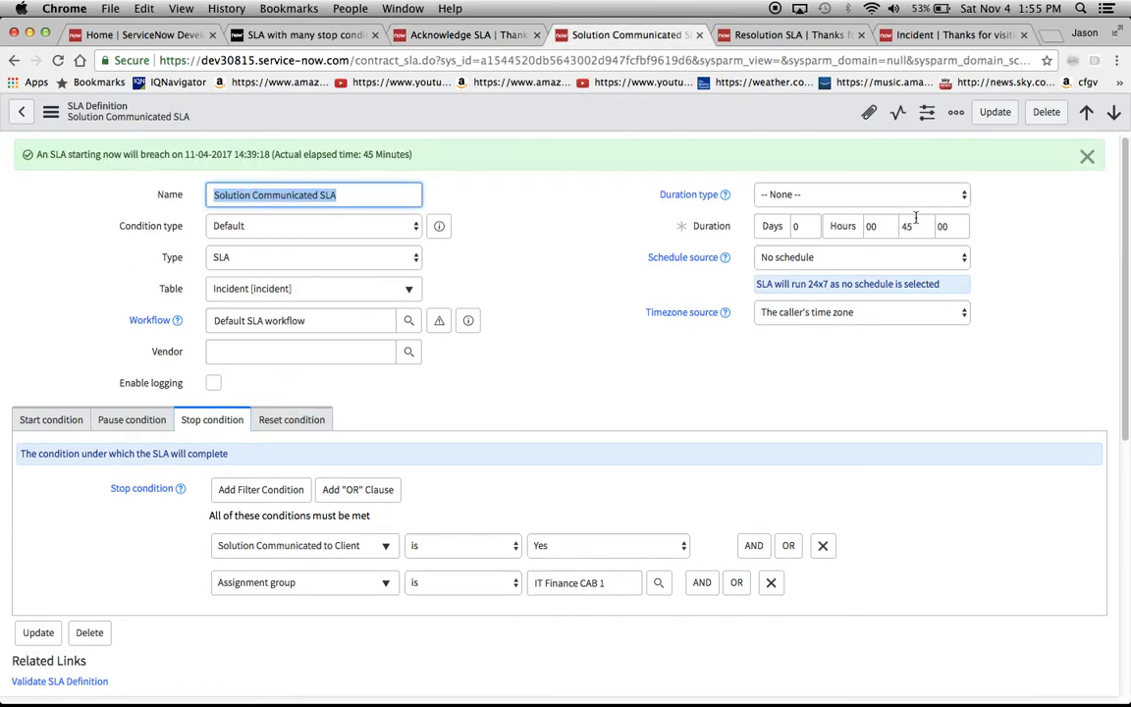
key("ctrl+Tab")
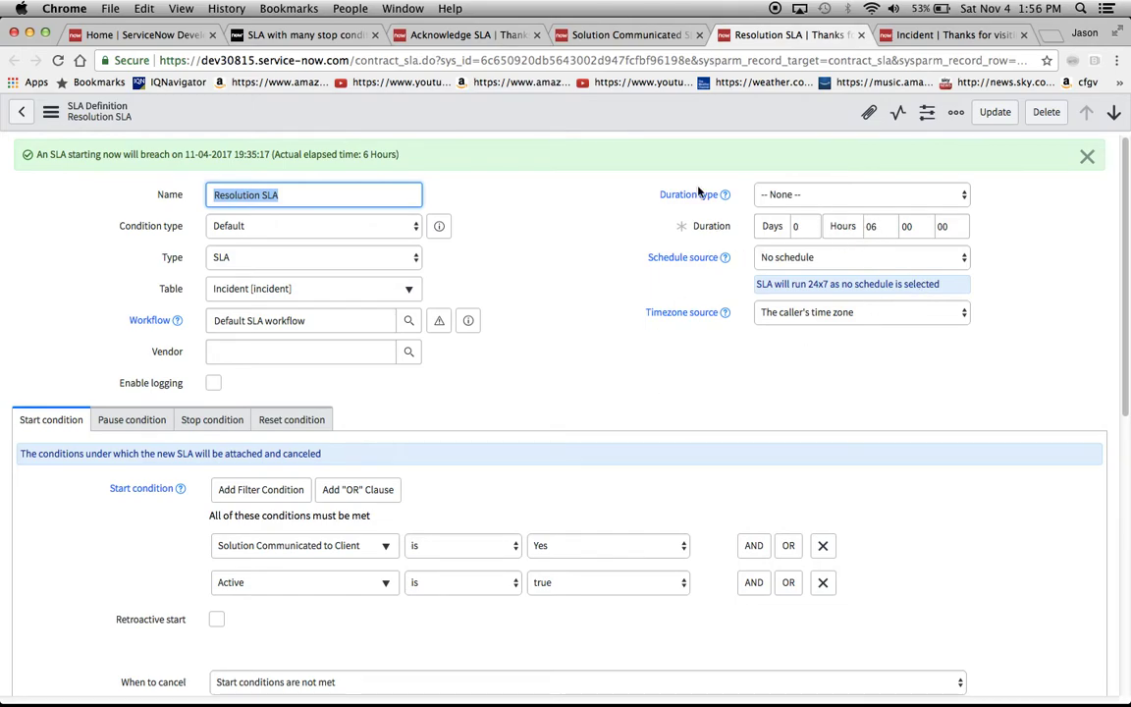
scroll(550, 364, "down", 1)
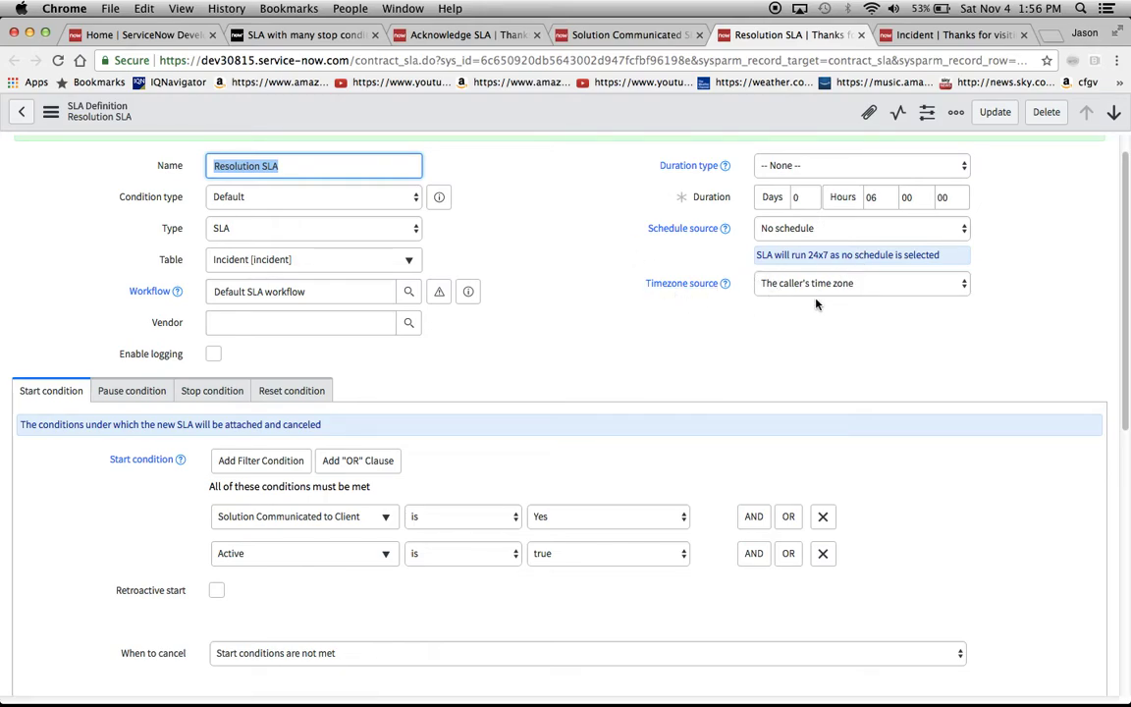
left_click(908, 35)
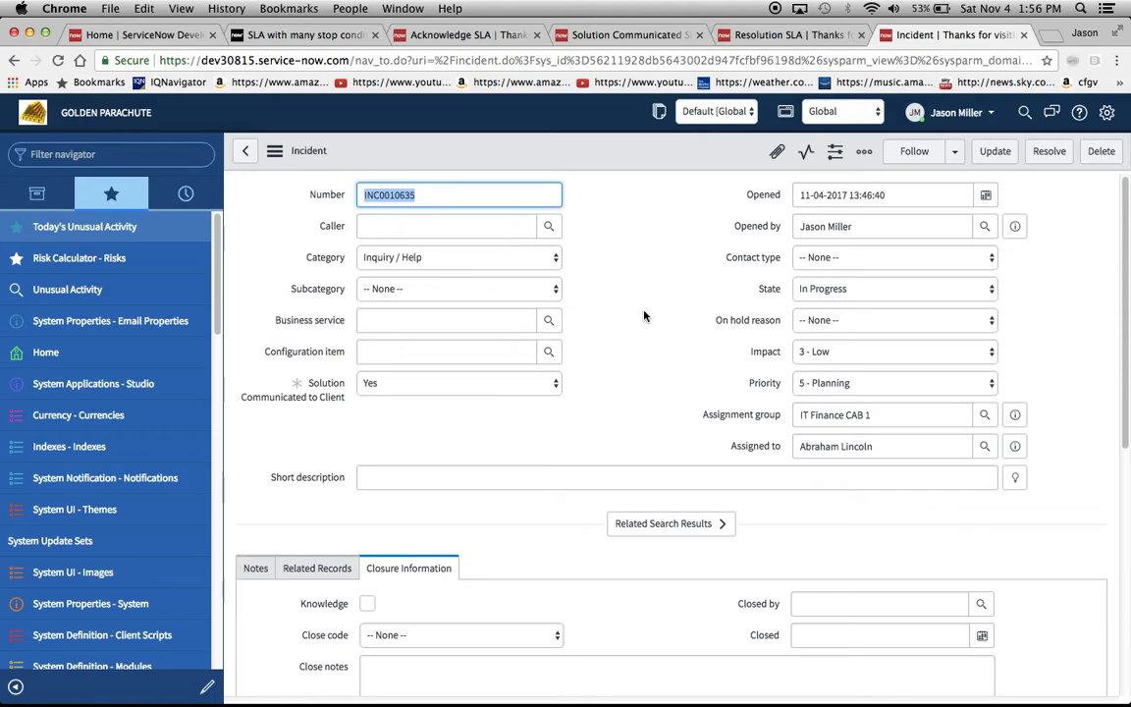
scroll(644, 315, "down", 5)
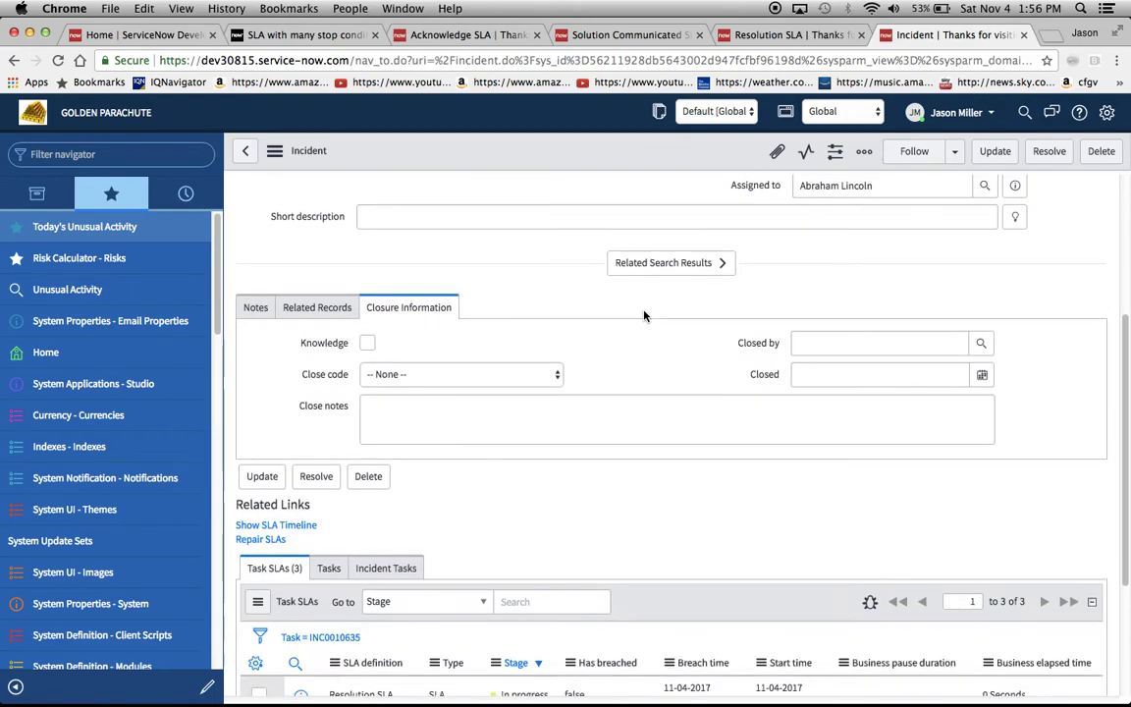
scroll(644, 315, "down", 3)
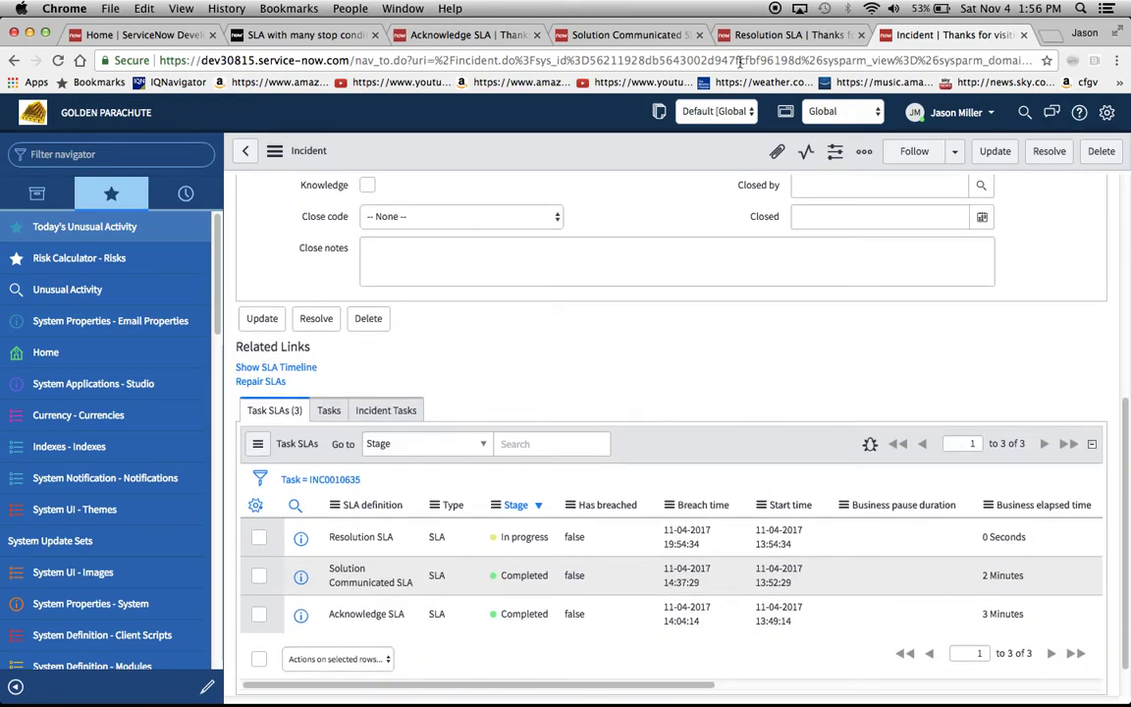
Review the Resolution SLA definition's pause condition, including all its selected states, and its stop condition.
left_click(711, 35)
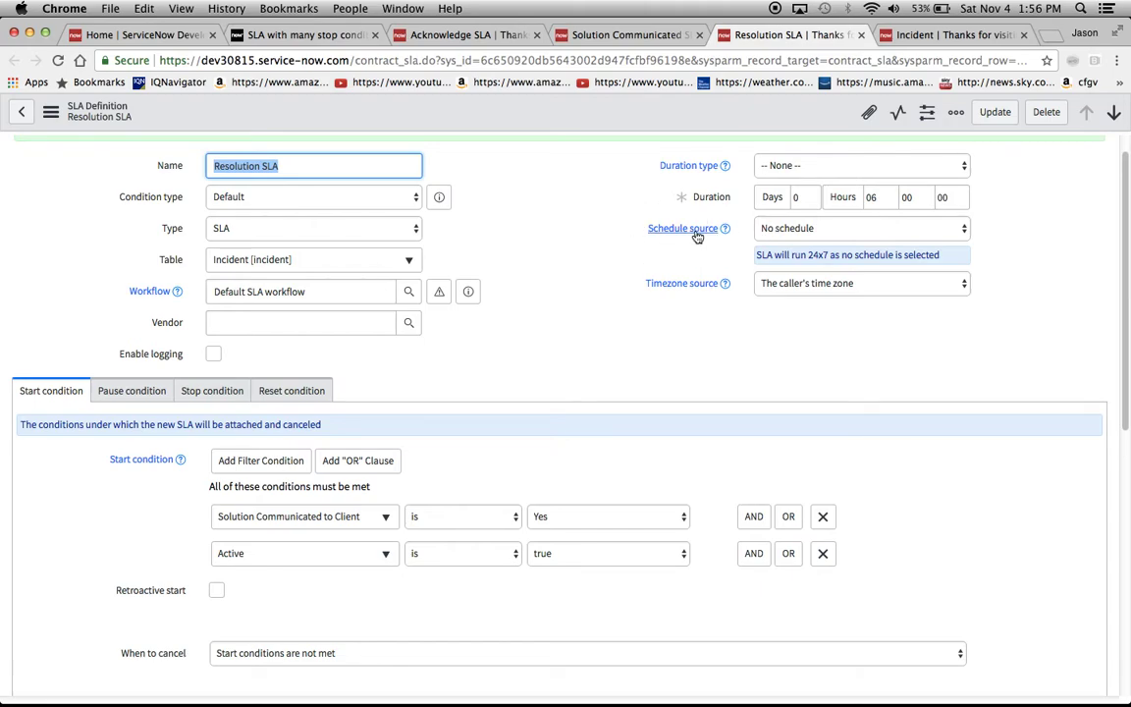
scroll(557, 323, "down", 3)
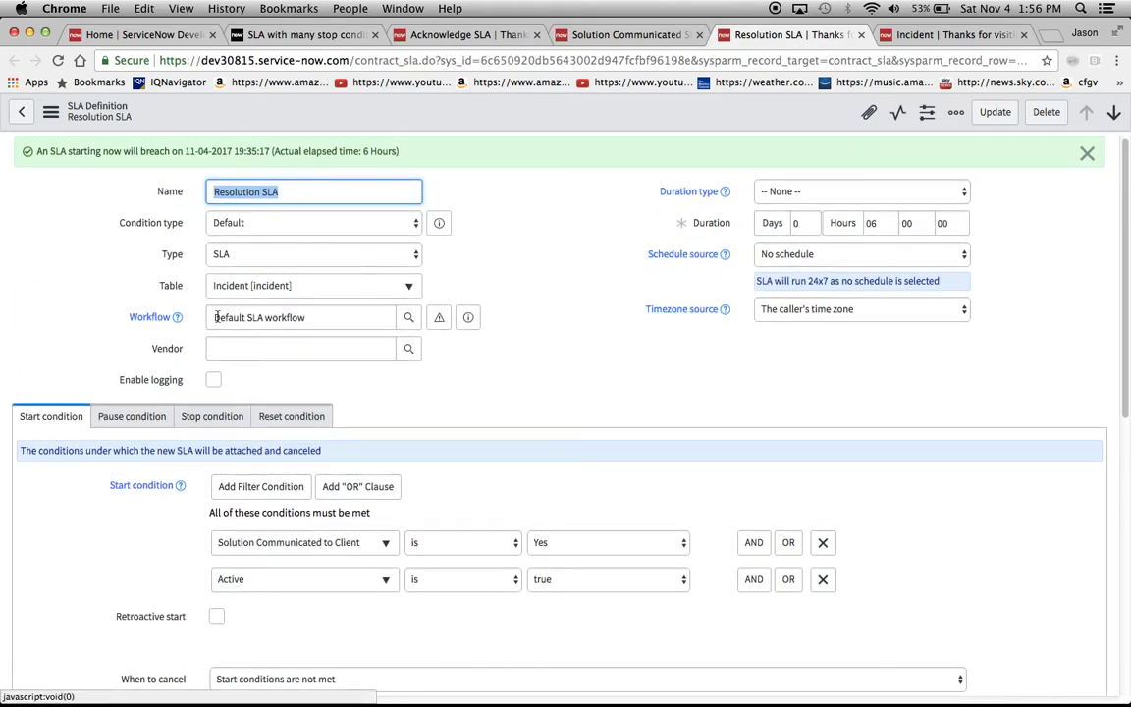
left_click(128, 422)
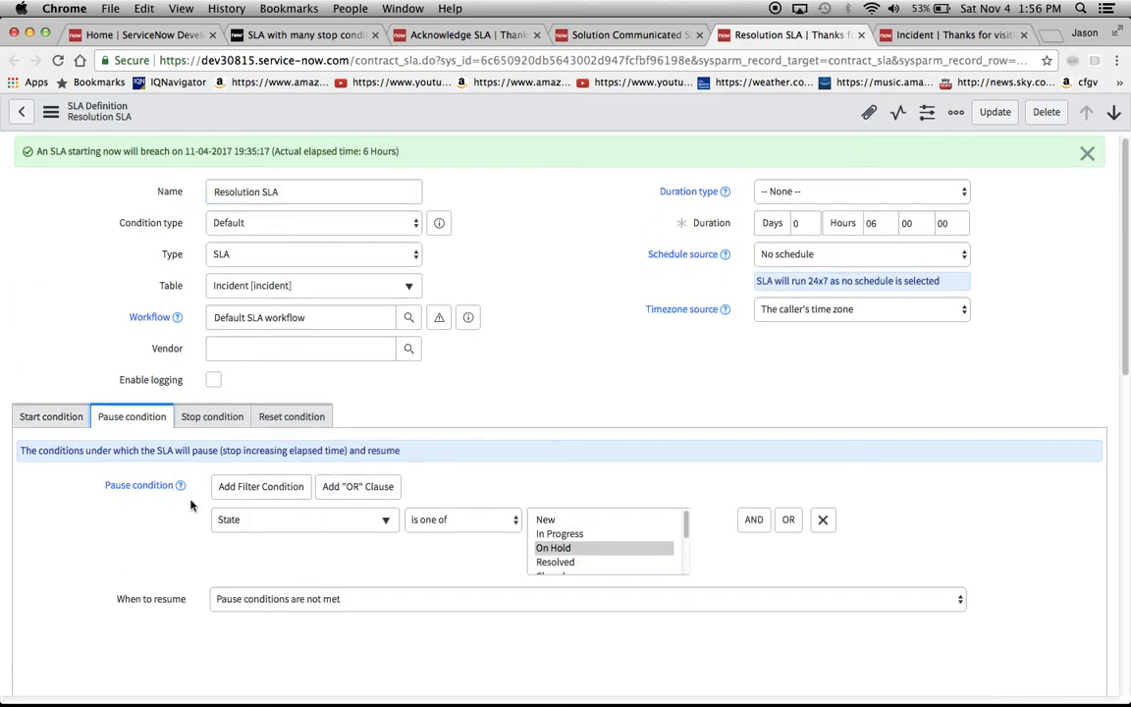
scroll(583, 552, "down", 2)
scroll(583, 552, "down", 2)
left_click(601, 557, "super")
scroll(602, 548, "down", 1)
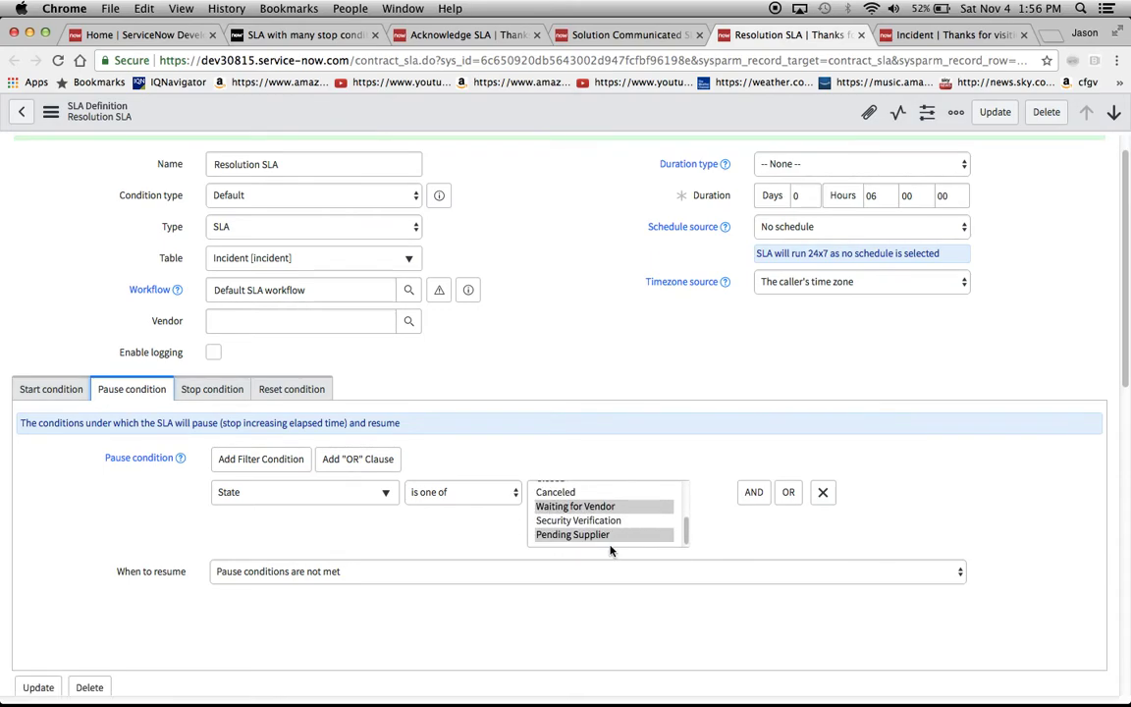
scroll(578, 507, "up", 3)
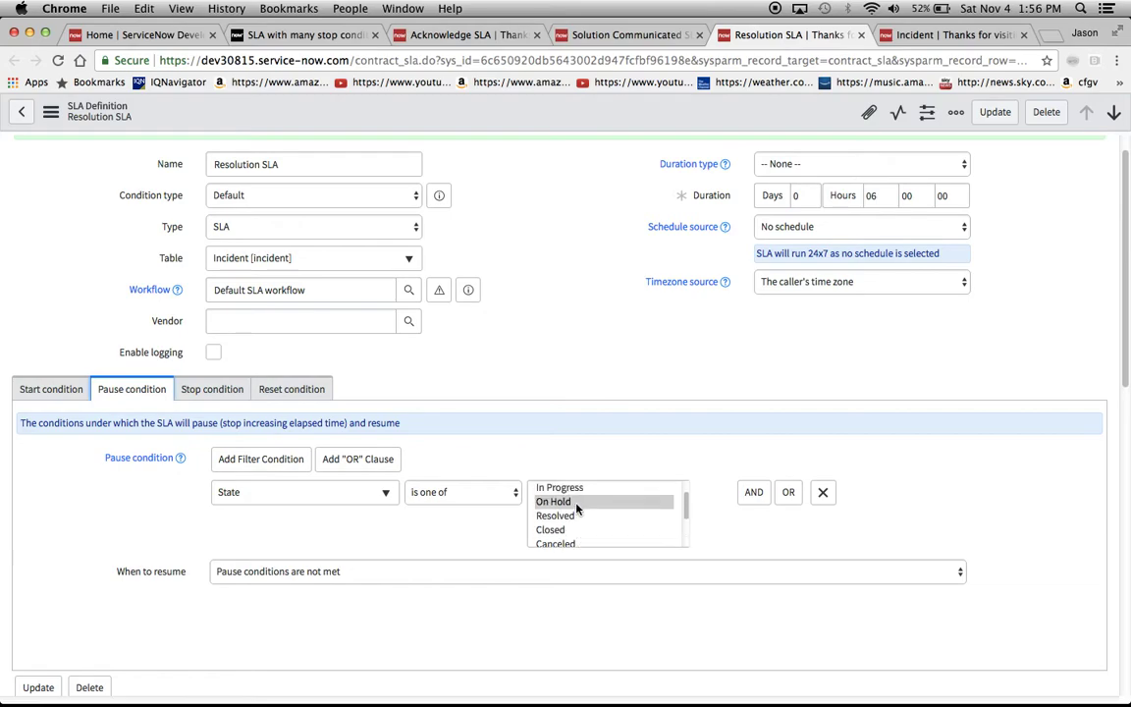
scroll(578, 507, "up", 1)
left_click(211, 390)
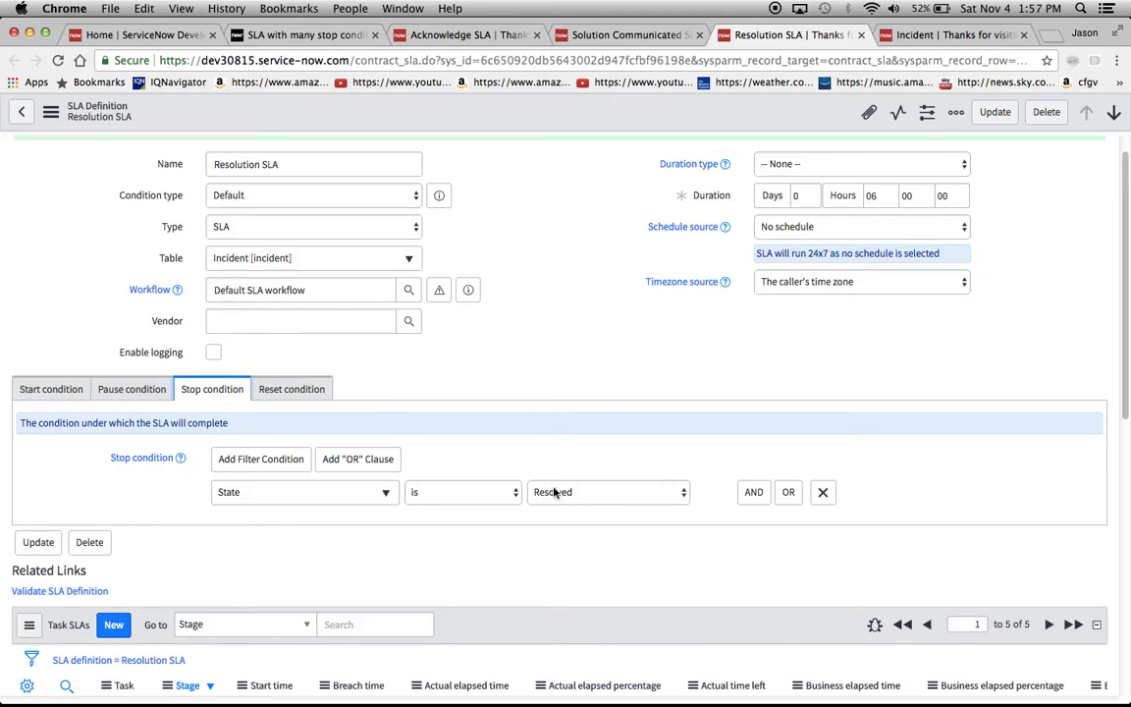
Set the incident's State to On Hold, save the record and check the Resolution SLA's stage among its Task SLAs.
left_click(901, 38)
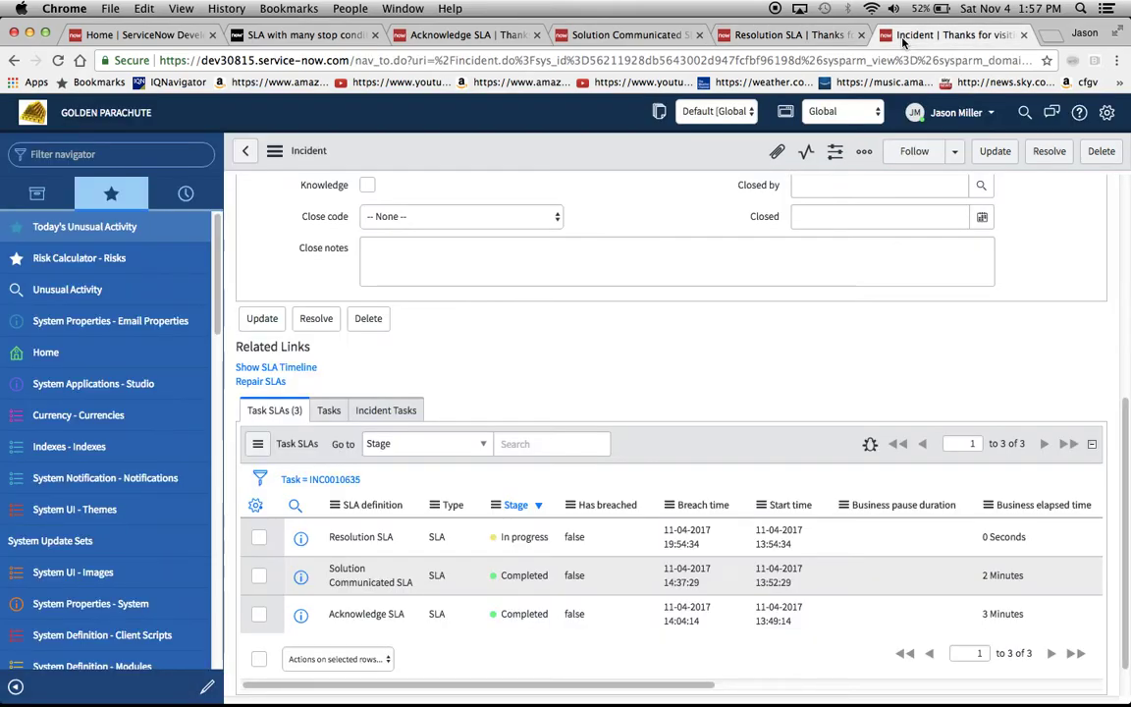
scroll(785, 294, "up", 5)
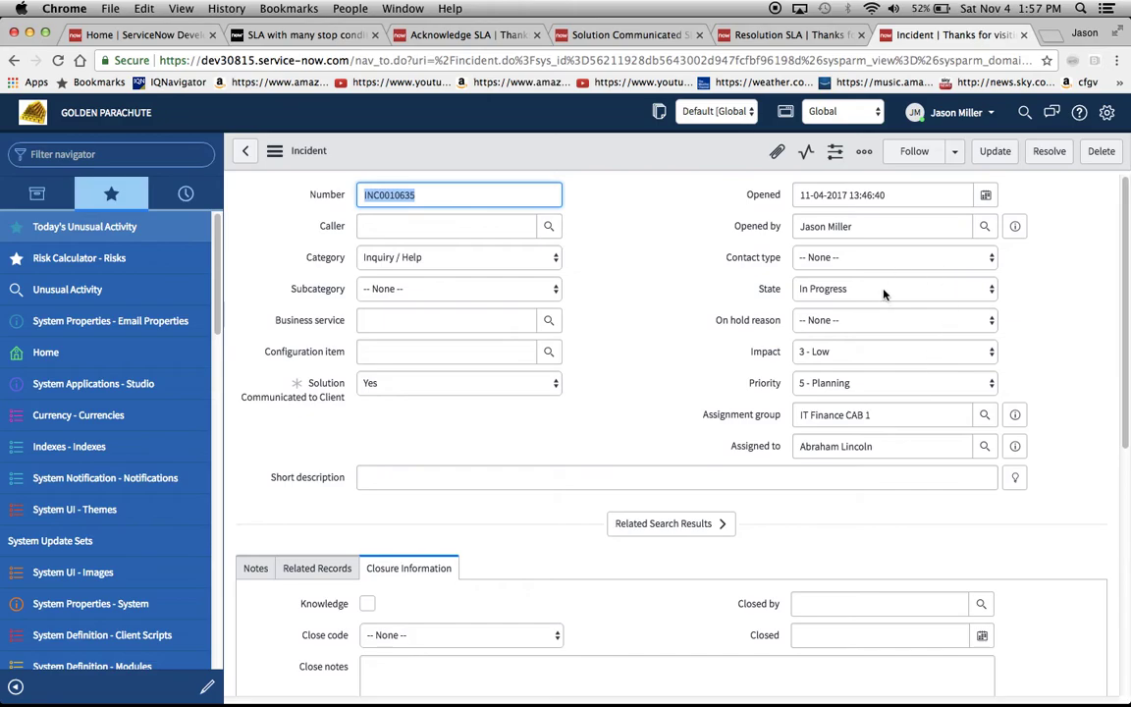
left_click(882, 294)
left_click(932, 311)
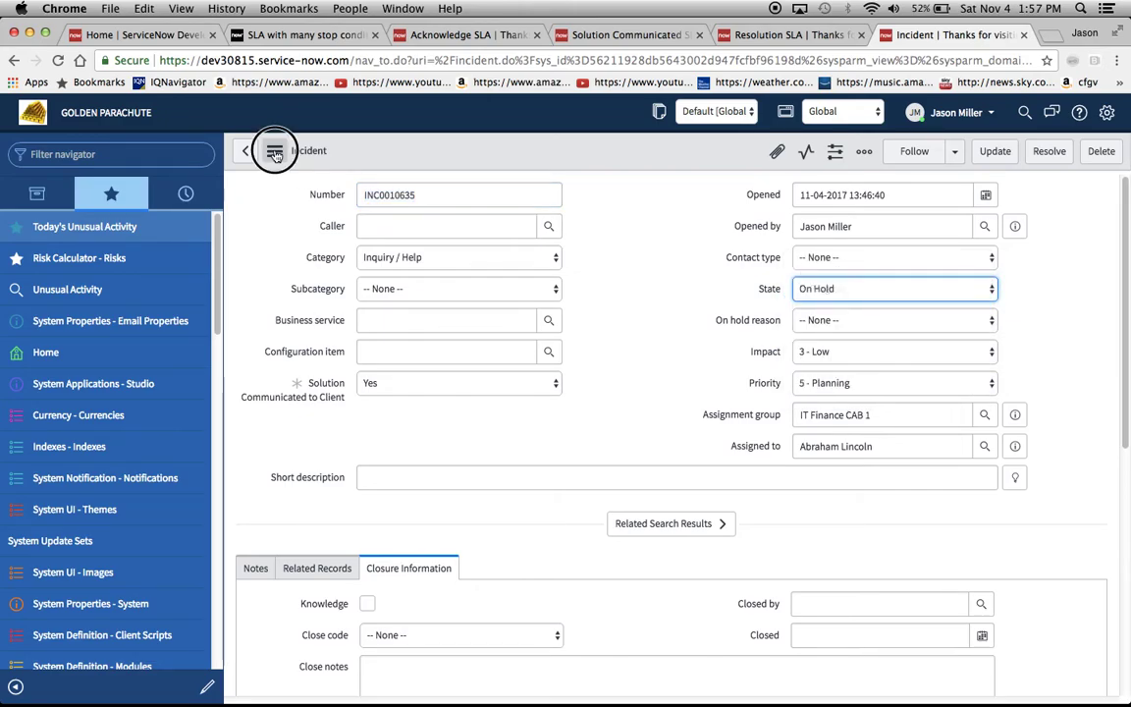
left_click(275, 154)
left_click(312, 163)
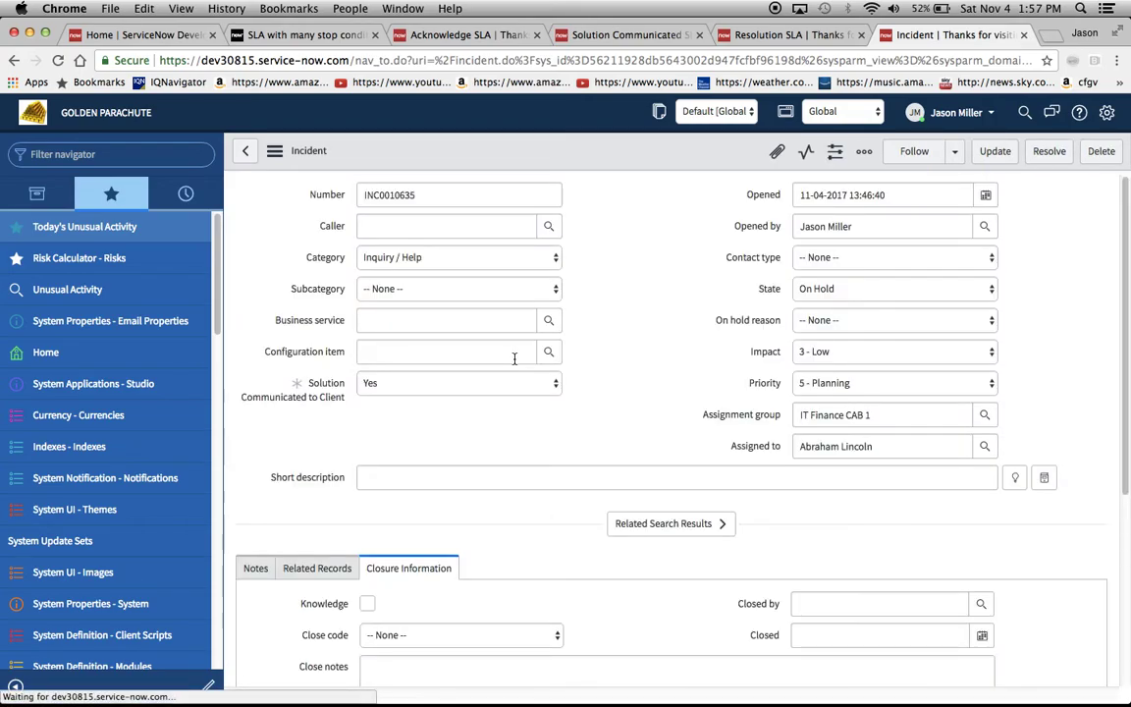
scroll(514, 358, "down", 5)
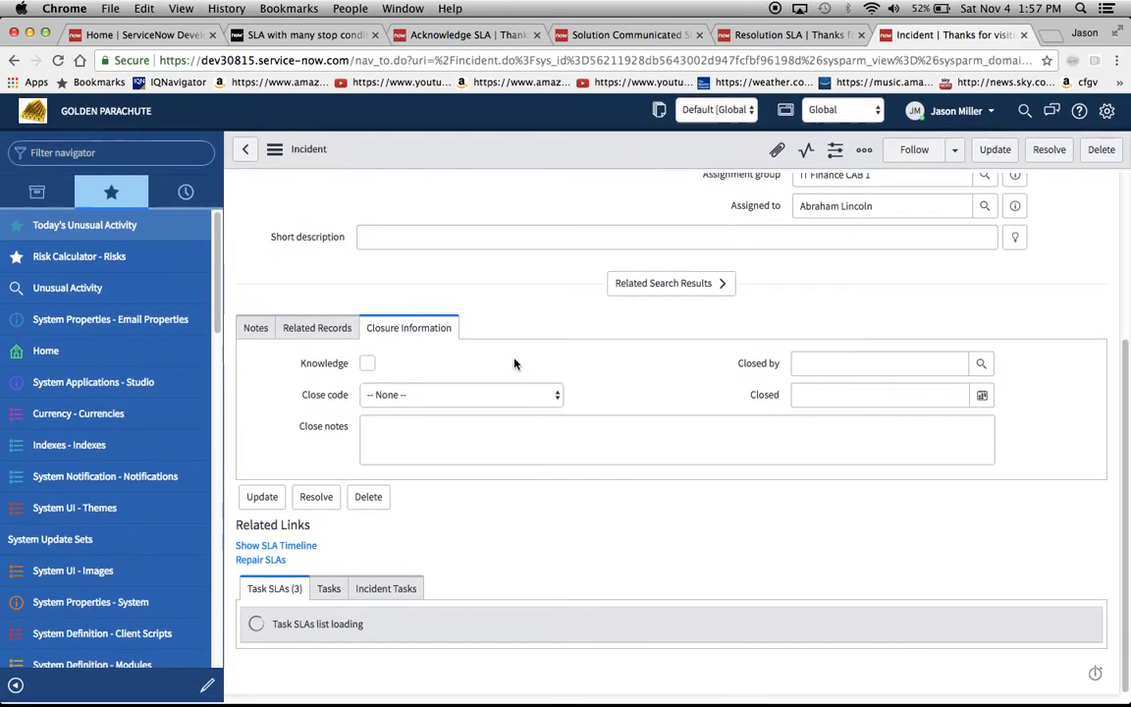
scroll(514, 364, "down", 5)
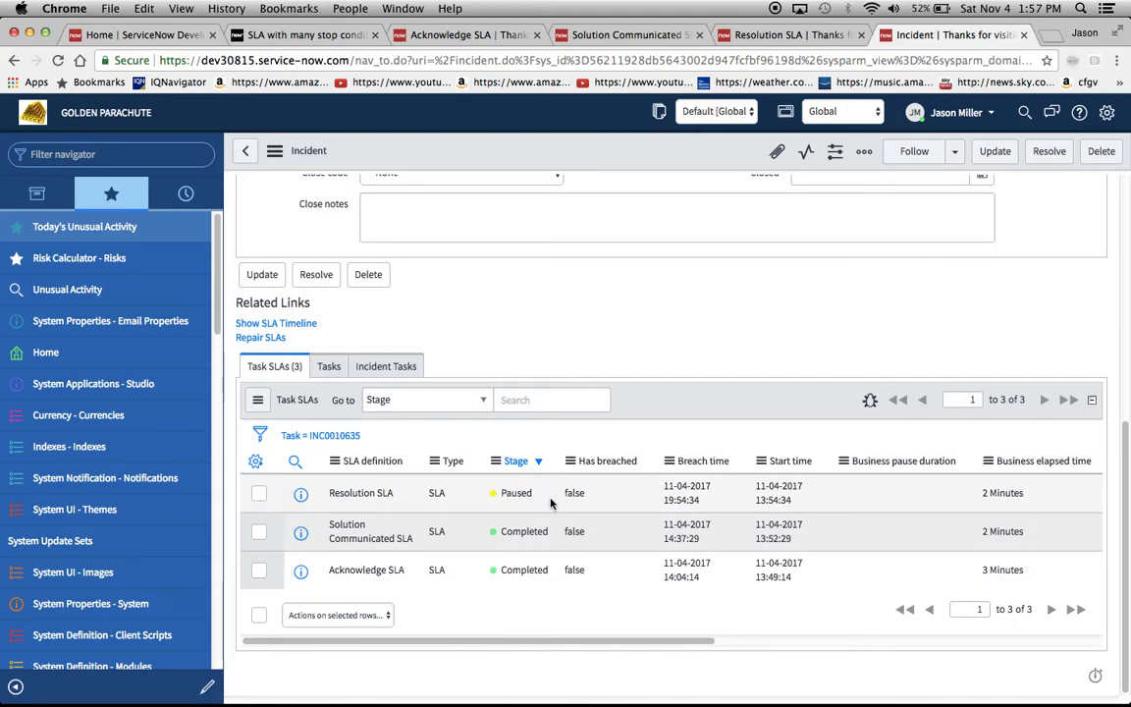
Set the incident's State to Resolved, save the record and check the stages of its Task SLAs.
scroll(713, 419, "up", 10)
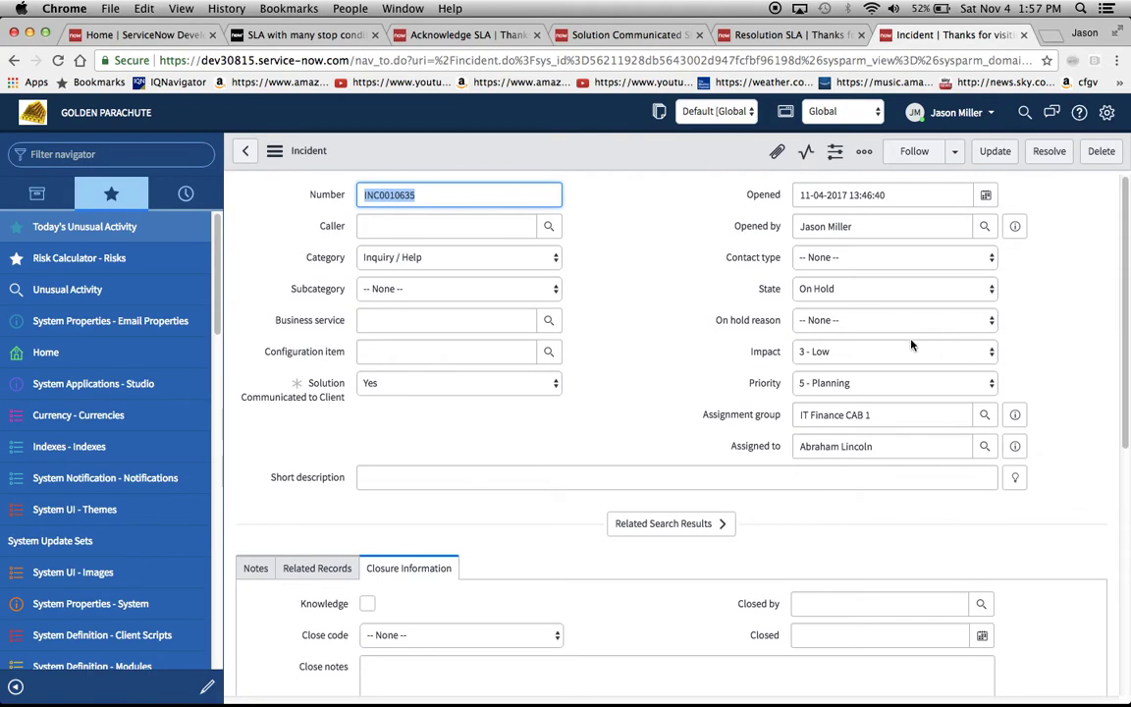
left_click(846, 288)
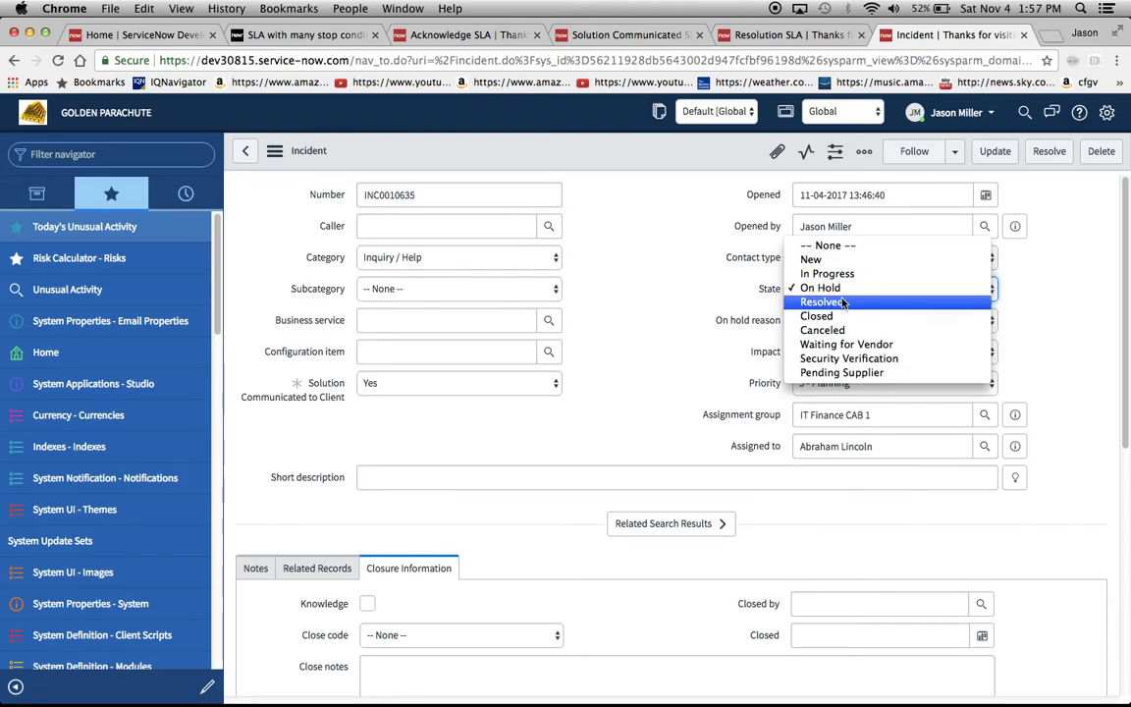
left_click(841, 303)
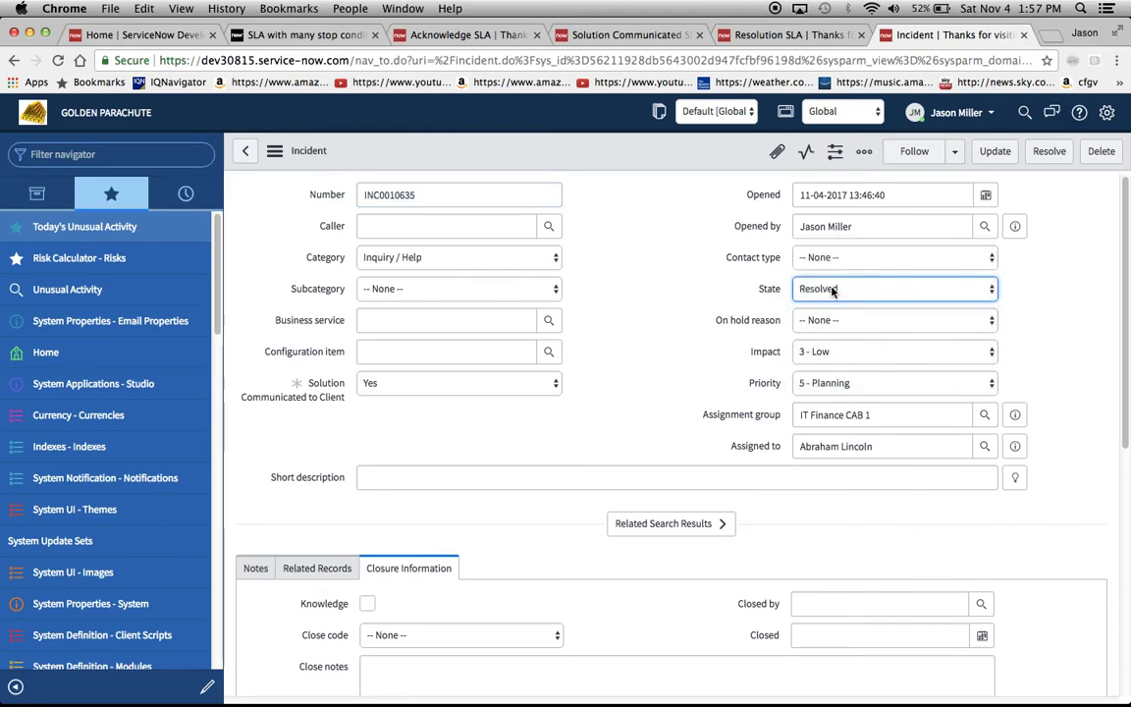
scroll(588, 401, "down", 3)
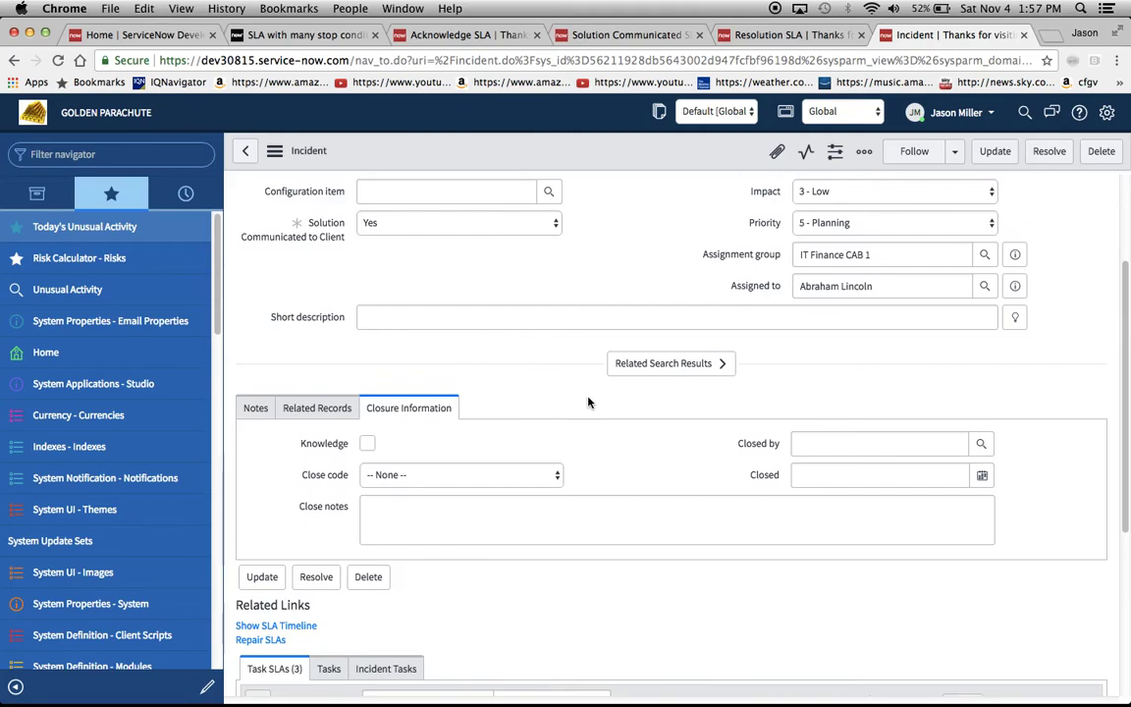
scroll(450, 319, "down", 4)
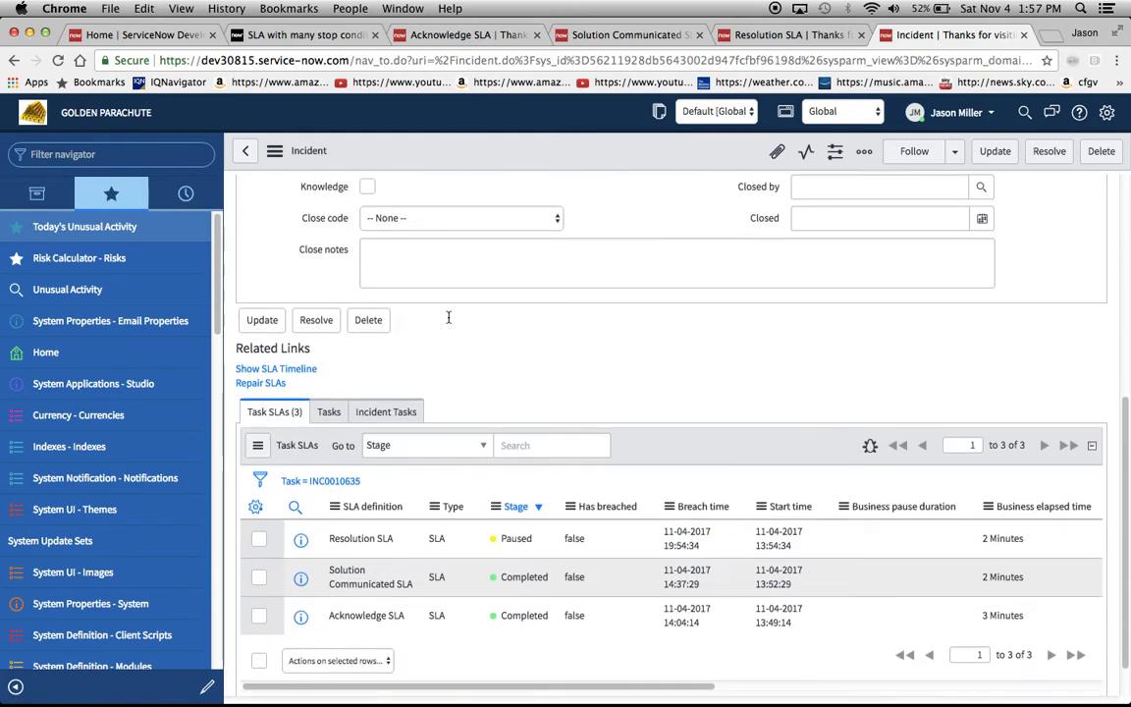
scroll(449, 322, "up", 4)
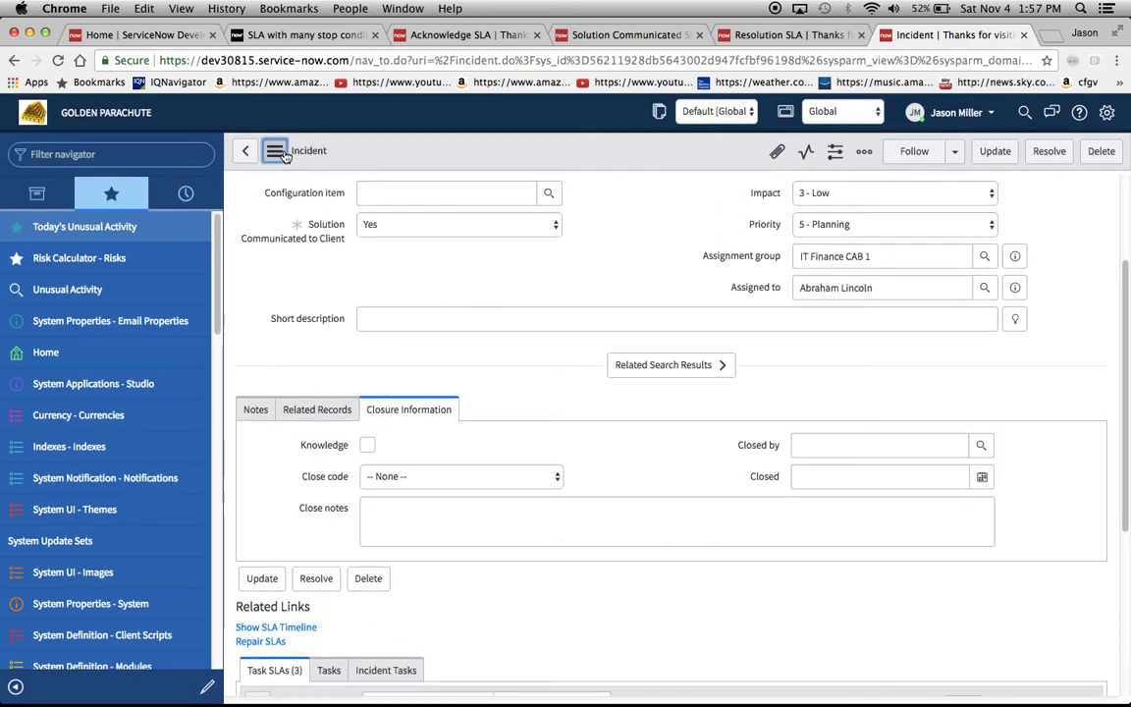
left_click(275, 151)
left_click(331, 167)
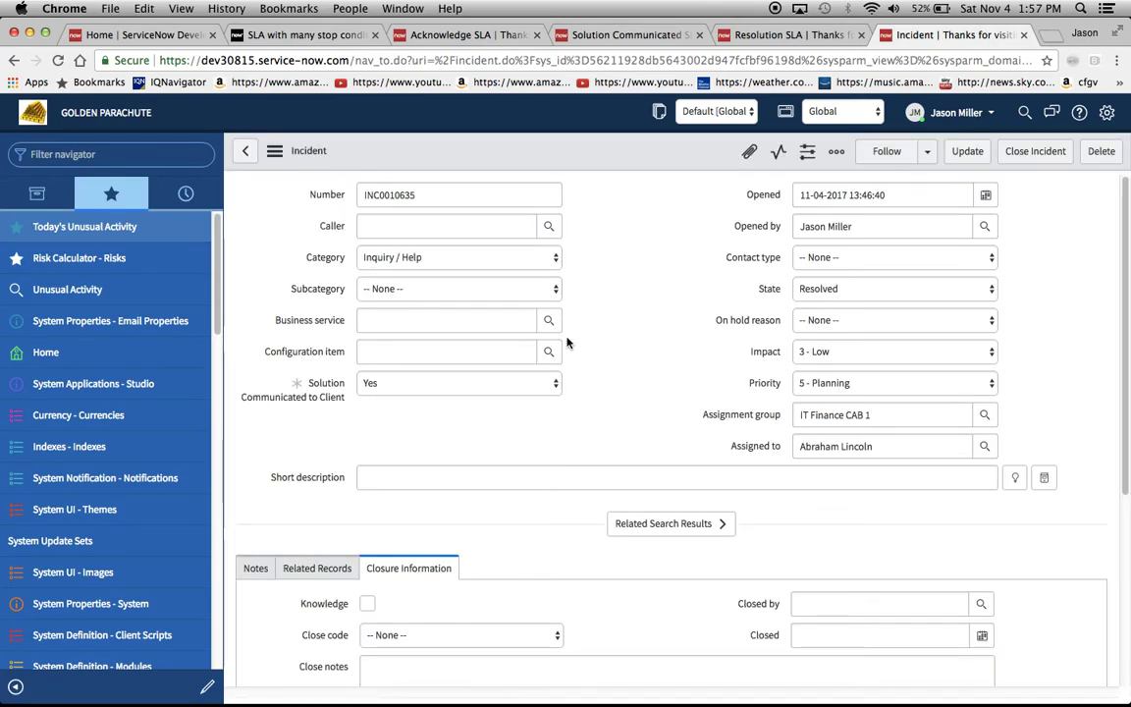
scroll(666, 411, "down", 5)
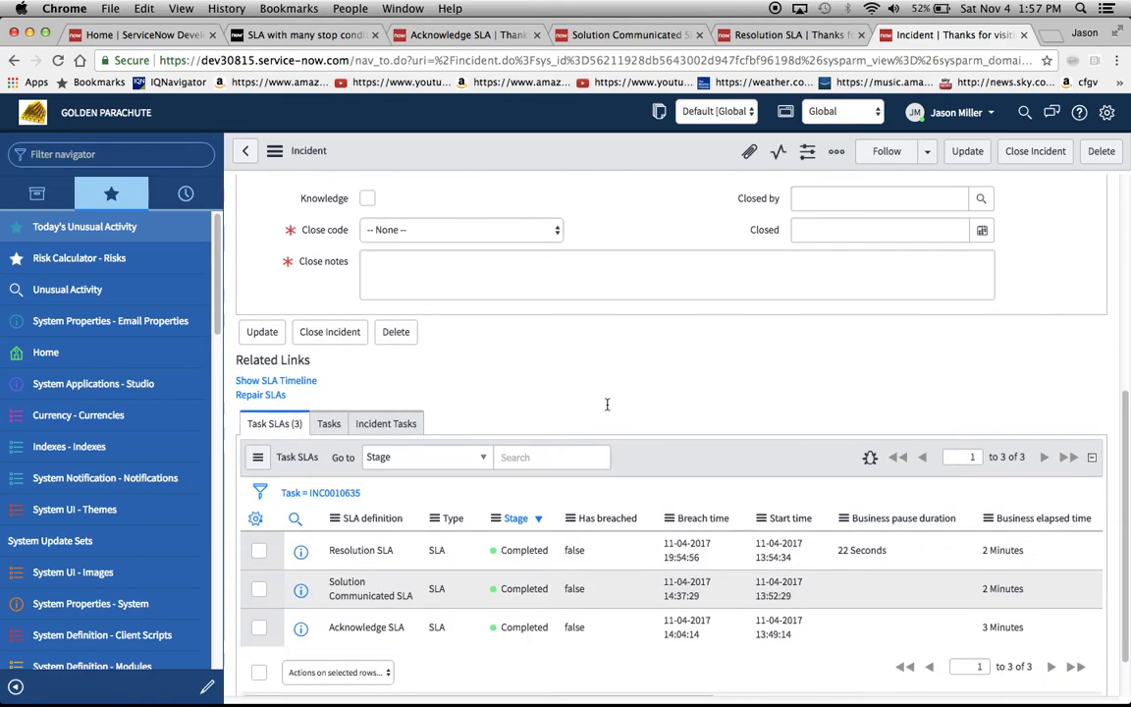
Inspect the pause and elapsed durations of the incident's Task SLAs and reload the incident record.
scroll(607, 405, "down", 1)
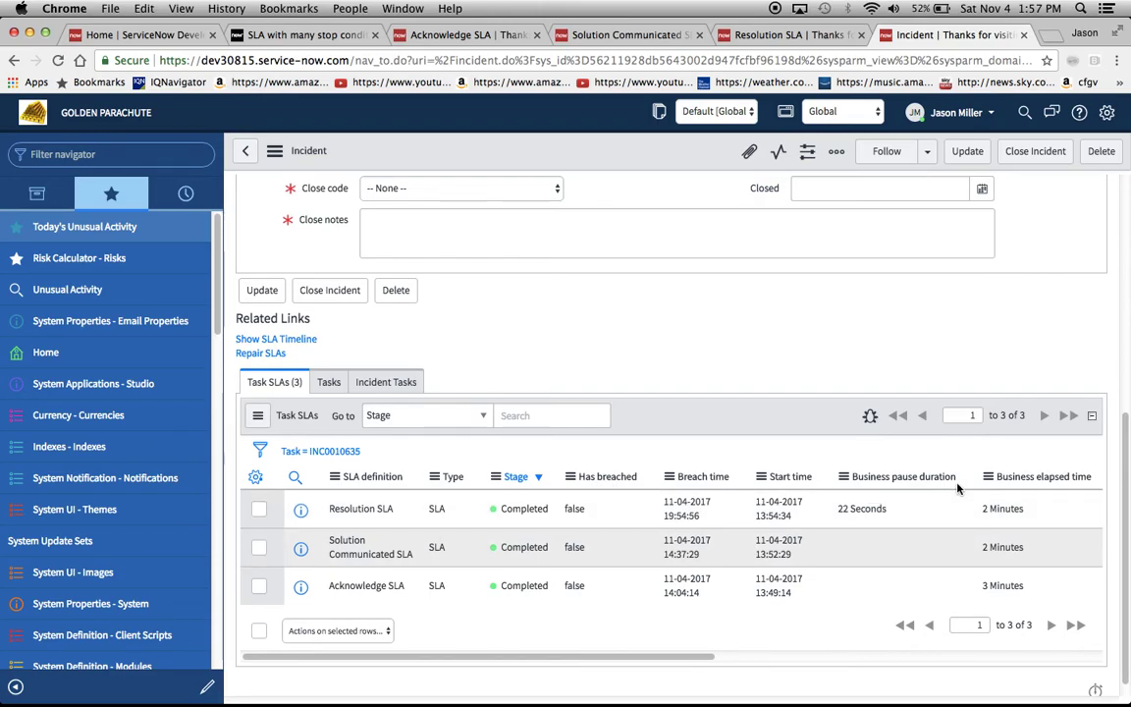
scroll(863, 505, "right", 2)
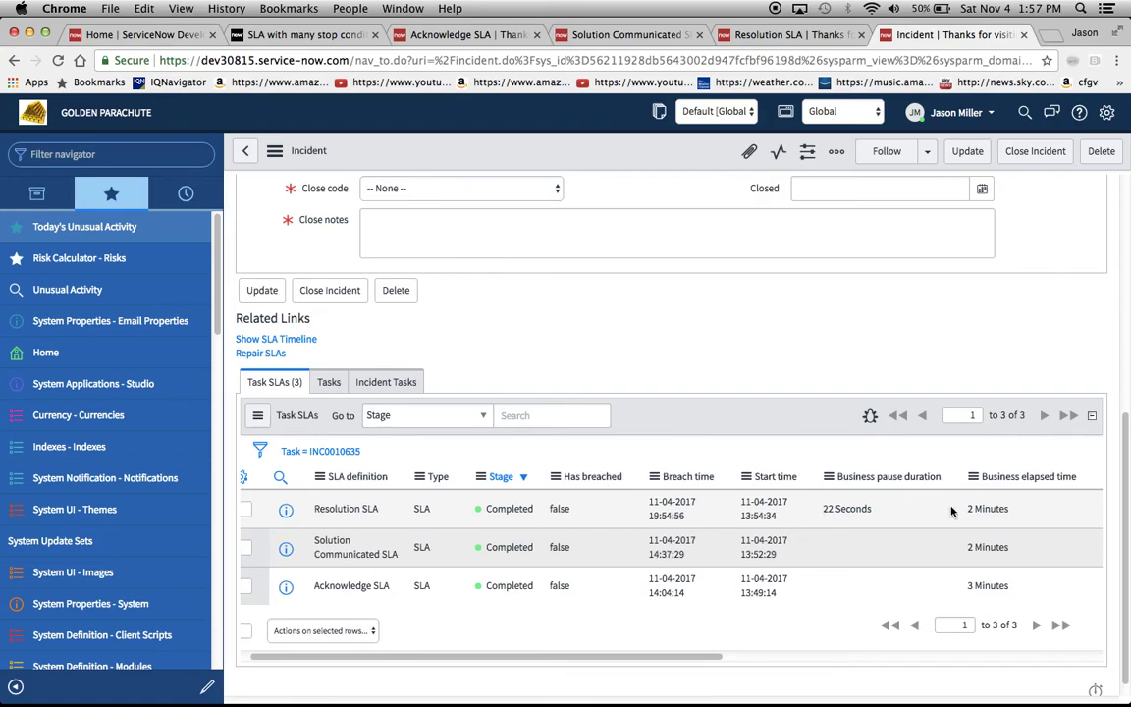
scroll(950, 509, "right", 5)
scroll(950, 508, "left", 10)
scroll(671, 346, "up", 8)
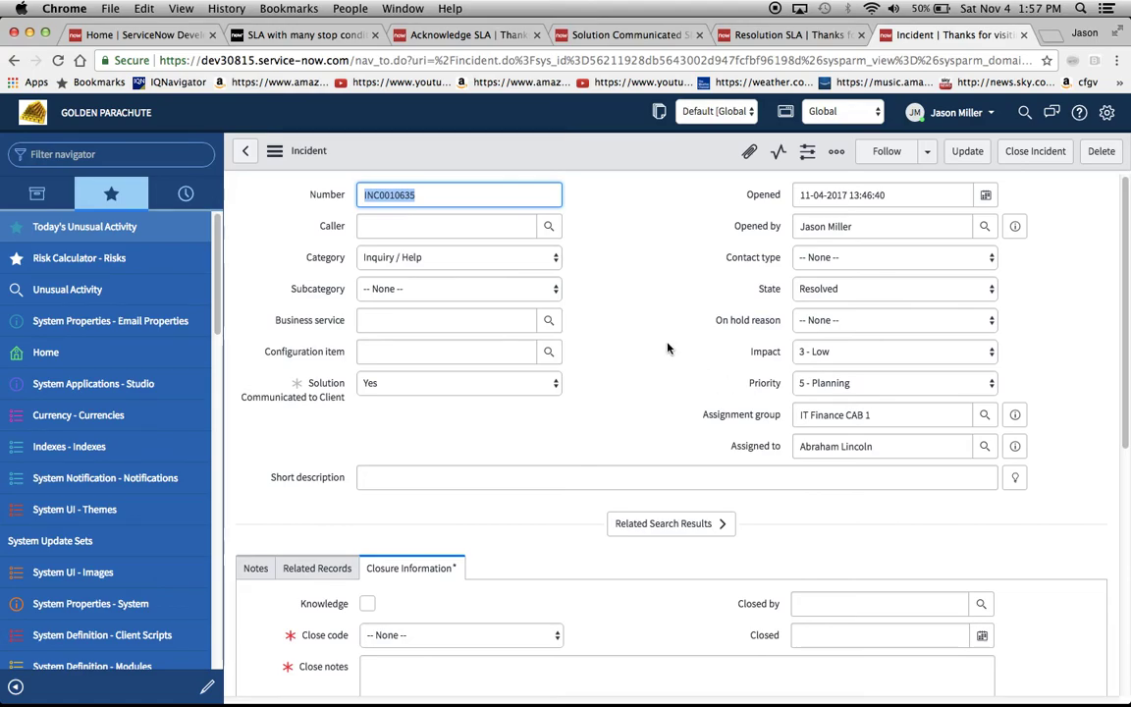
scroll(667, 347, "down", 10)
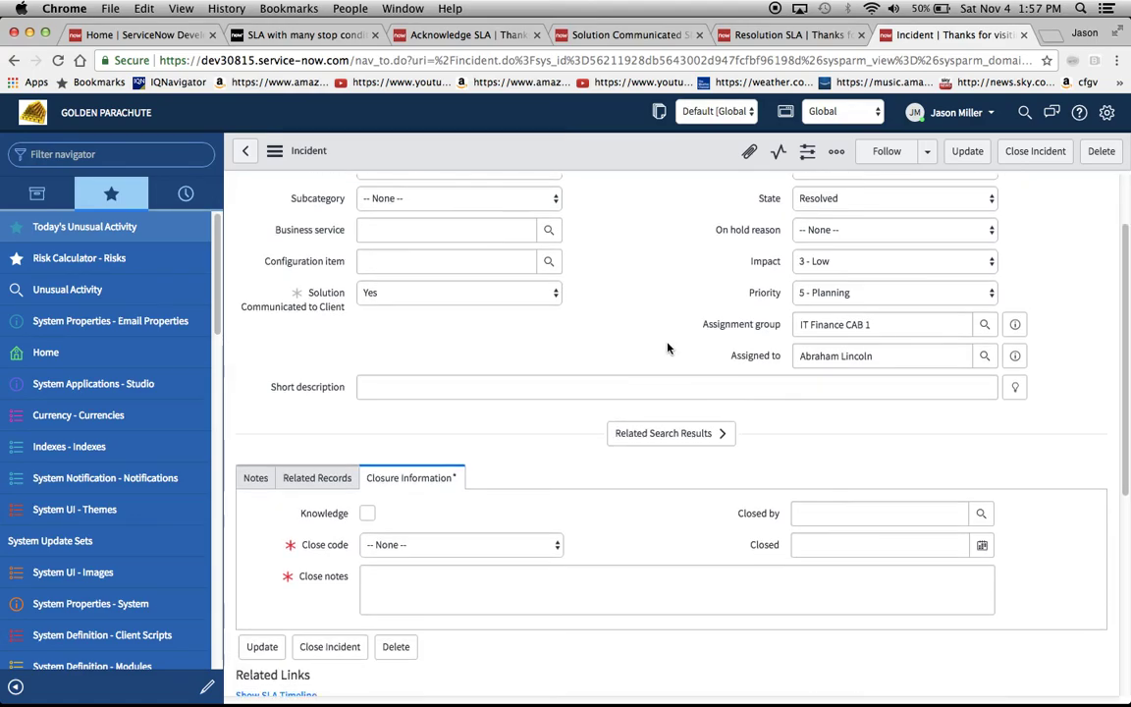
key("super+r")
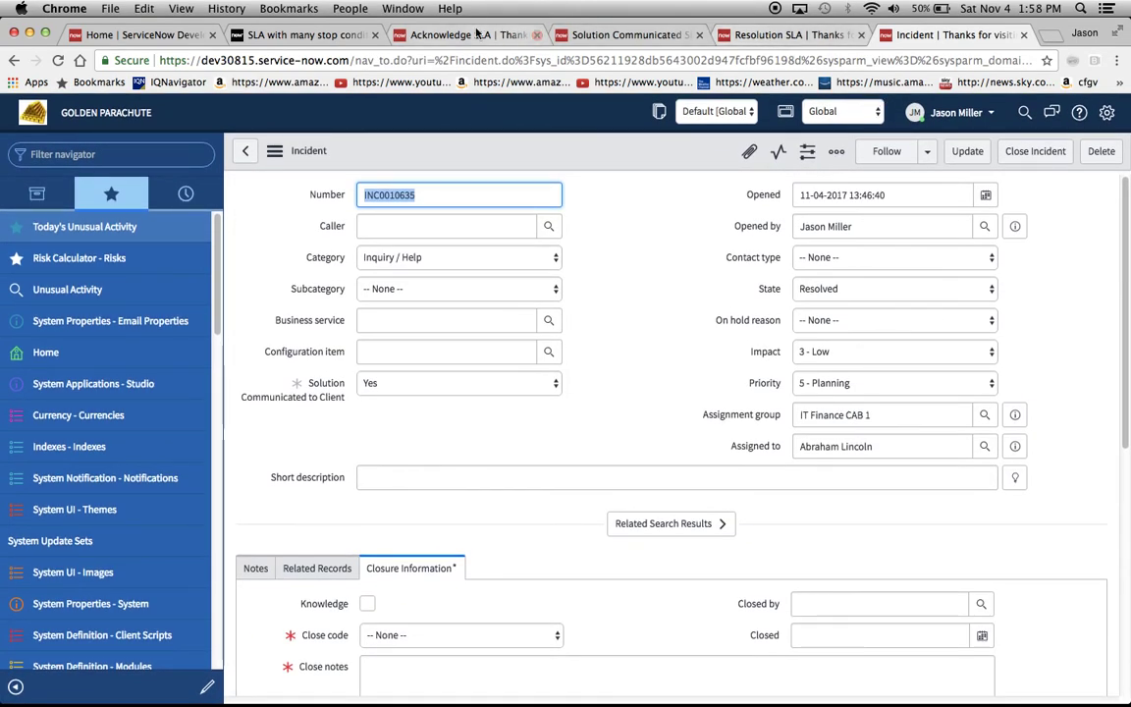
Read through the replies in the "SLA with many stop conditions" community thread and return to the incident record.
left_click(320, 37)
scroll(525, 279, "down", 10)
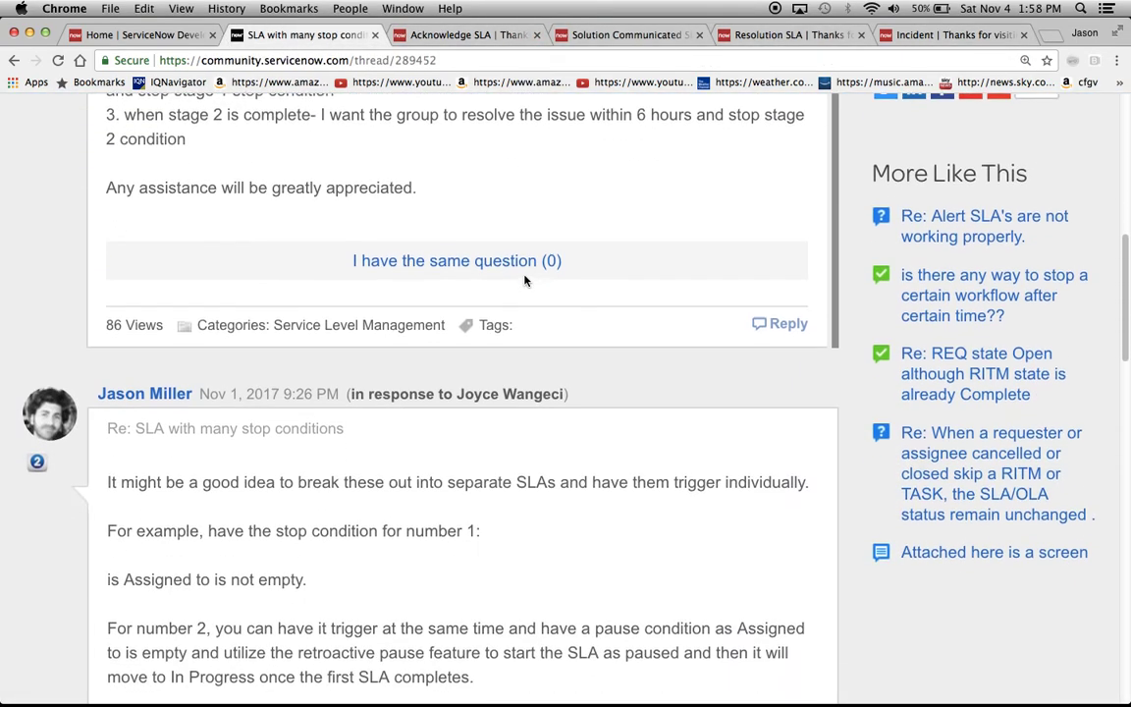
scroll(525, 277, "down", 3)
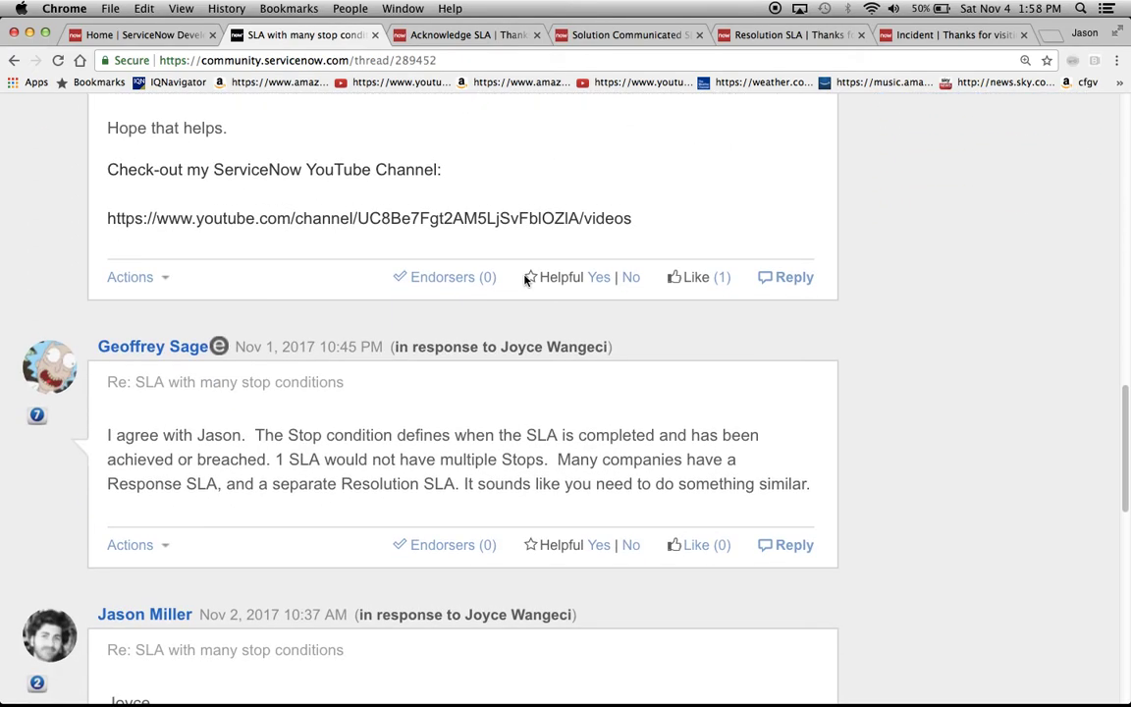
scroll(782, 259, "down", 10)
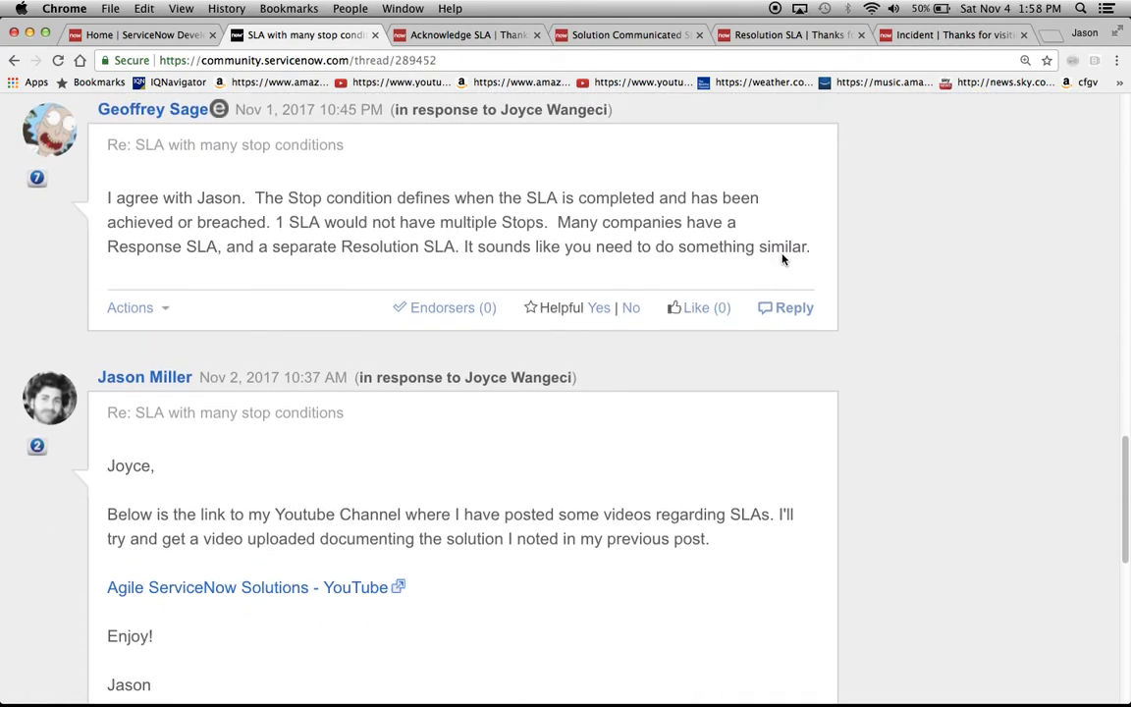
scroll(782, 259, "down", 5)
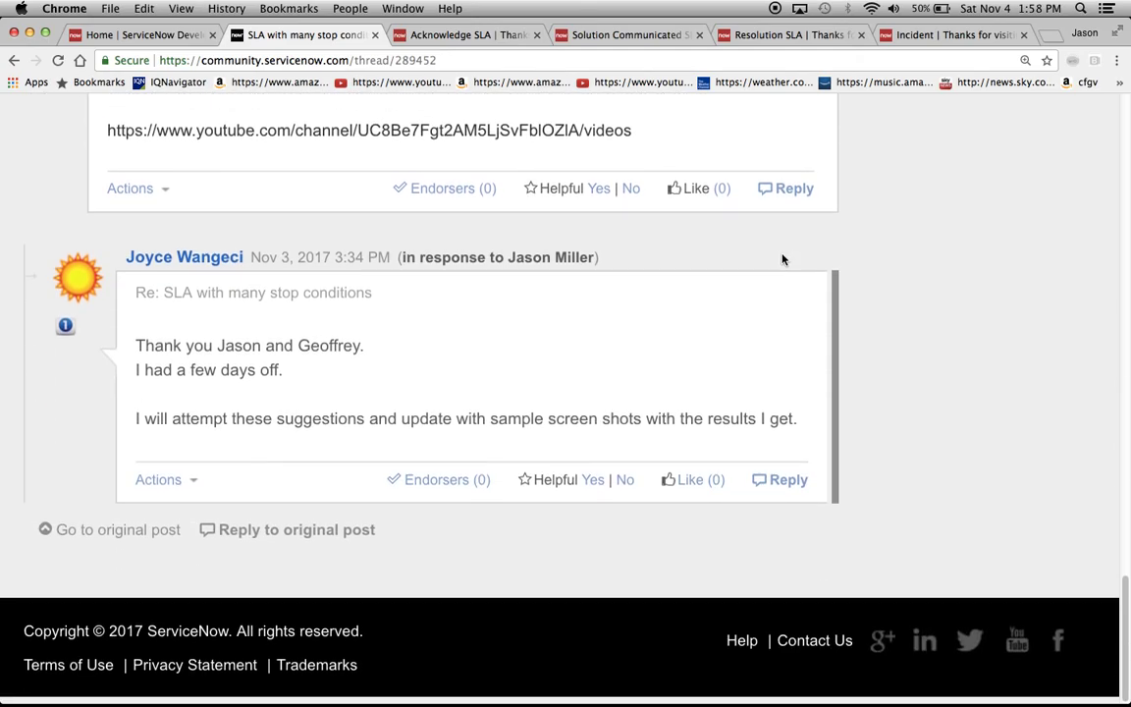
key("Home")
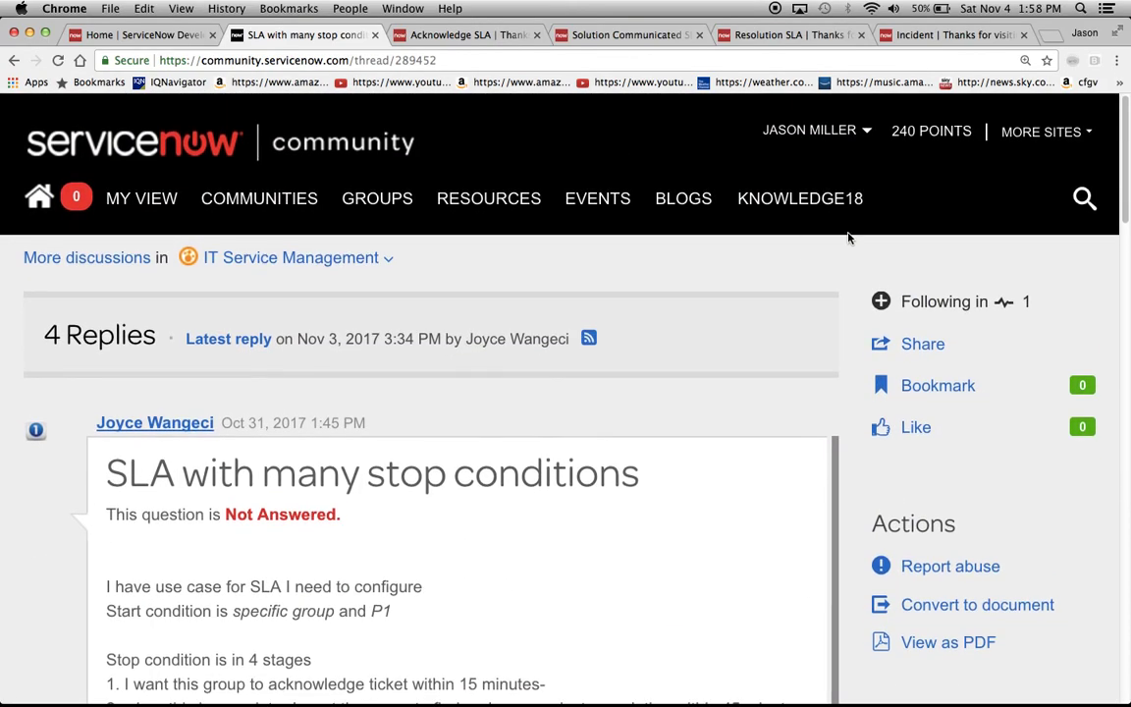
left_click(920, 36)
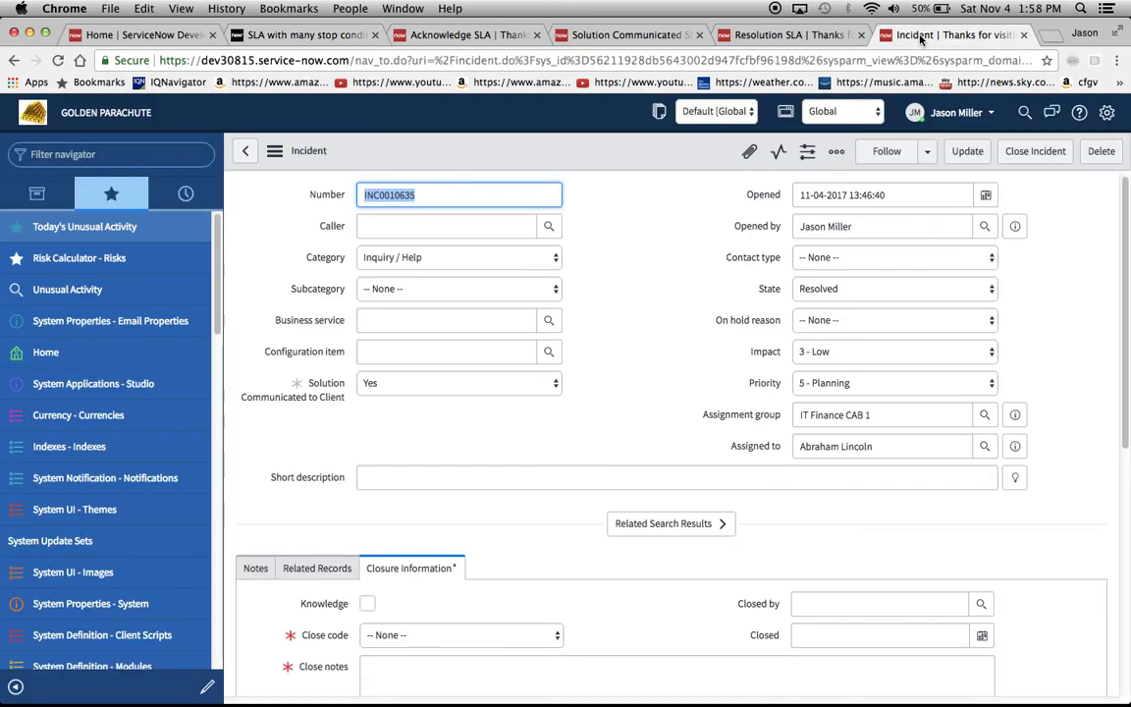